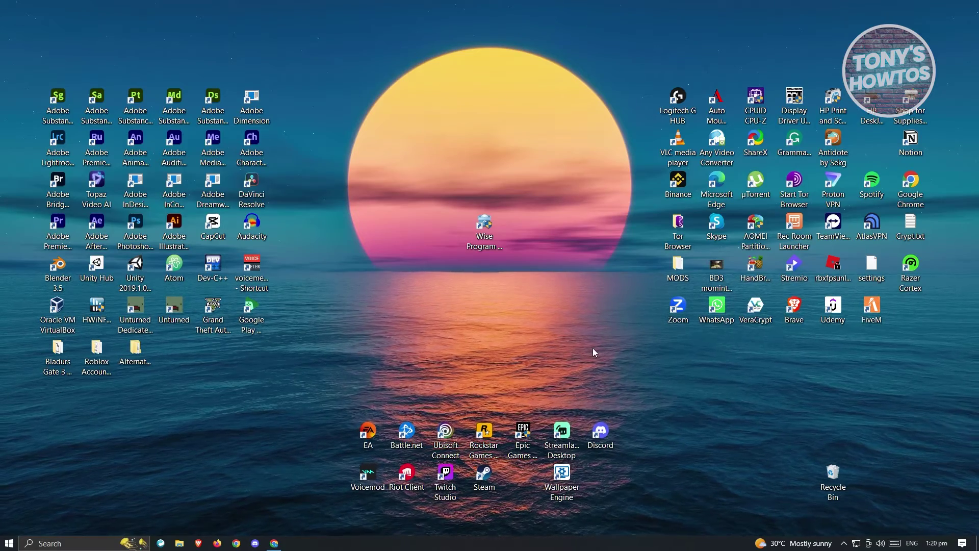
- Switch to Chrome, view the Wise Program Uninstaller page and the recent downloads, and minimise the browser
{"action": "left_click", "coordinate": [276, 544]}
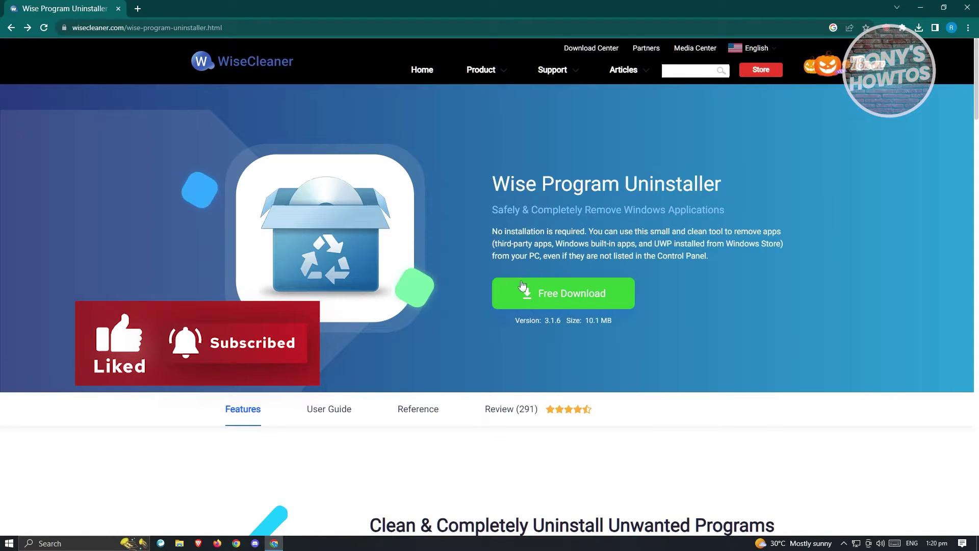
{"action": "left_click", "coordinate": [918, 28]}
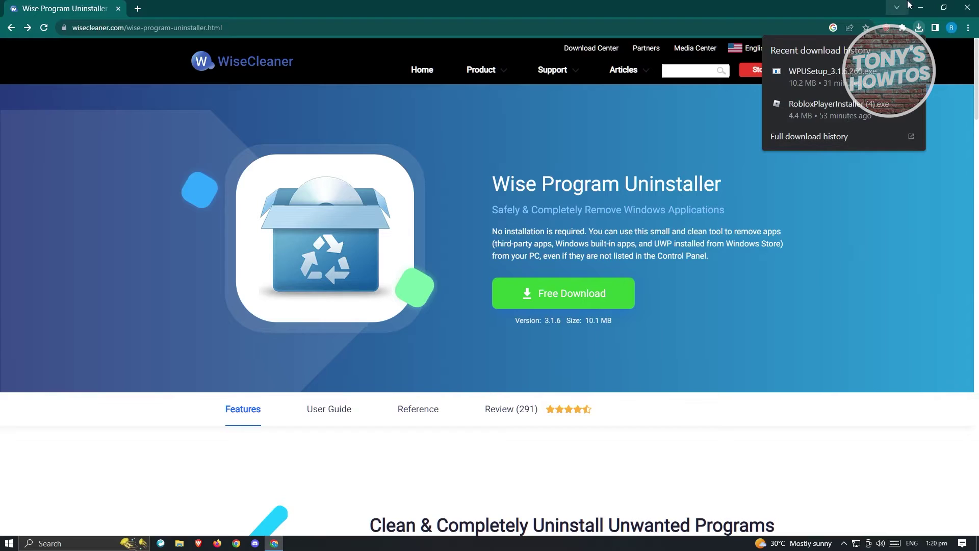
{"action": "left_click", "coordinate": [920, 8]}
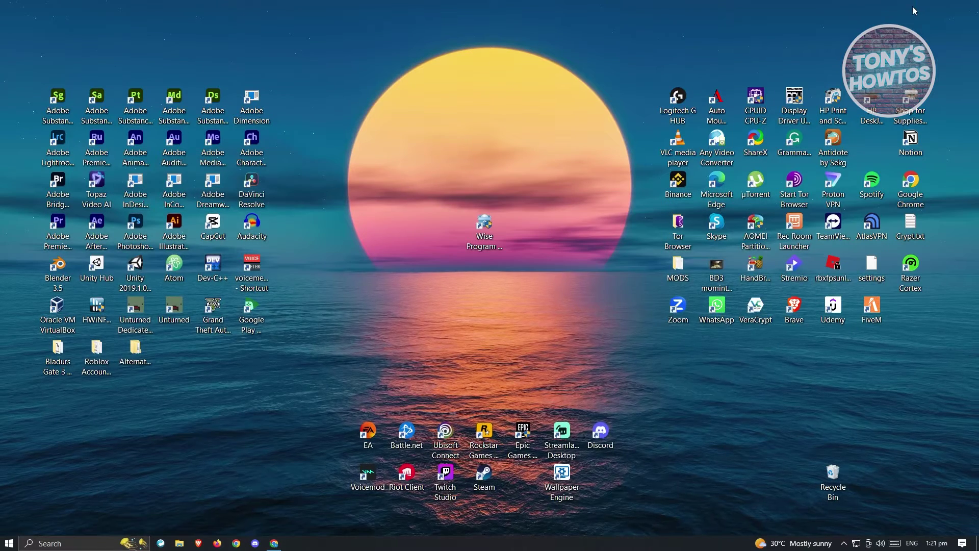
- Launch Wise Program Uninstaller from the desktop and search the desktop apps for "edge"
{"action": "double_click", "coordinate": [484, 227]}
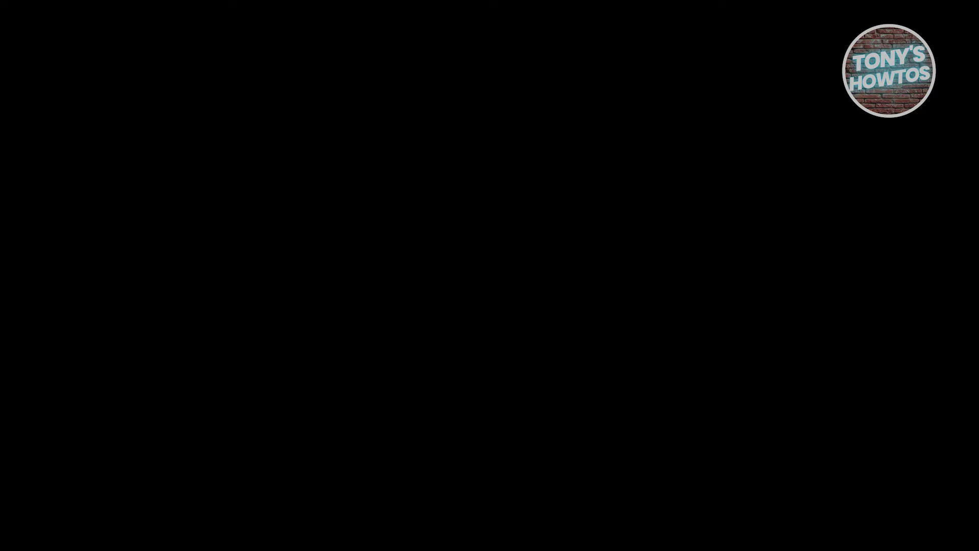
{"action": "left_click", "coordinate": [443, 344]}
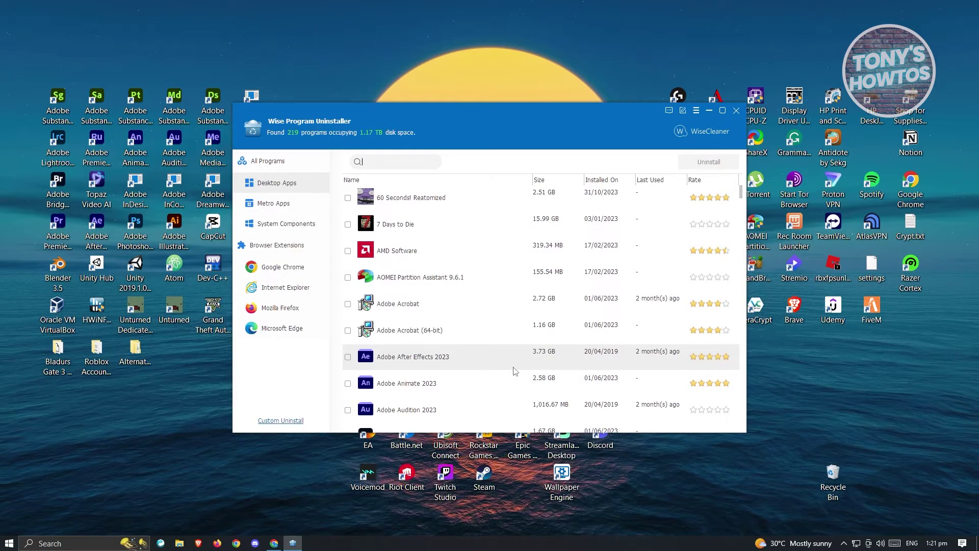
{"action": "type", "text": "edge"}
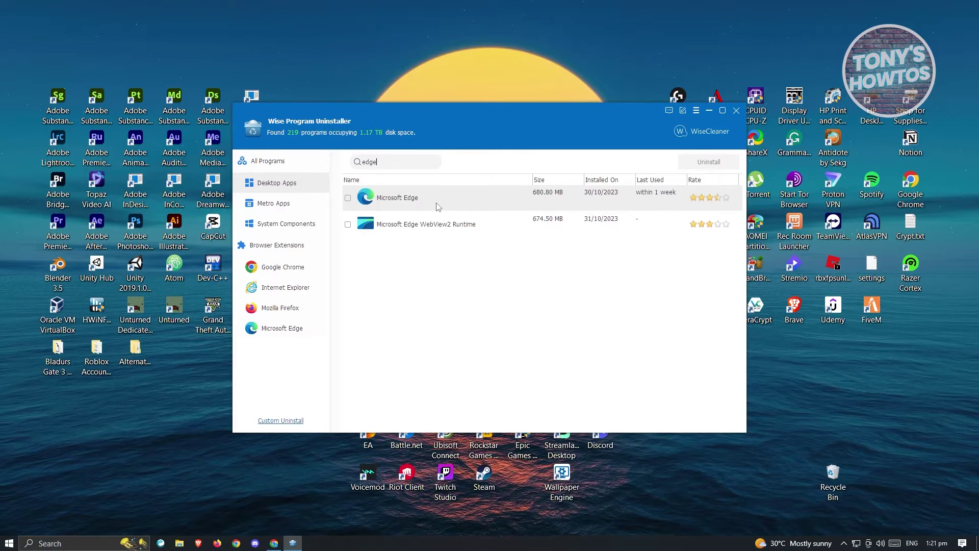
- Start a Force Uninstall of Microsoft Edge and agree to continue
{"action": "left_click", "coordinate": [436, 206]}
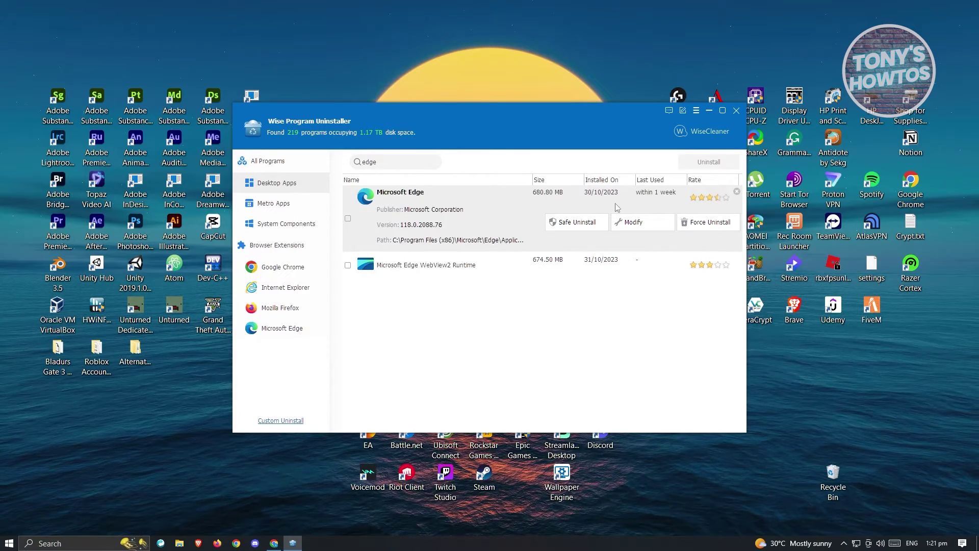
{"action": "left_click", "coordinate": [709, 222]}
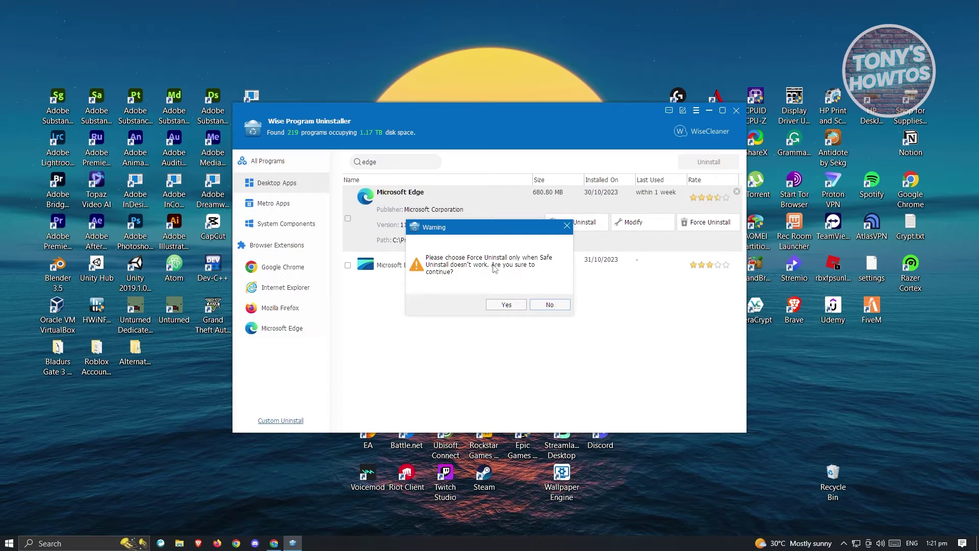
{"action": "left_click", "coordinate": [515, 308]}
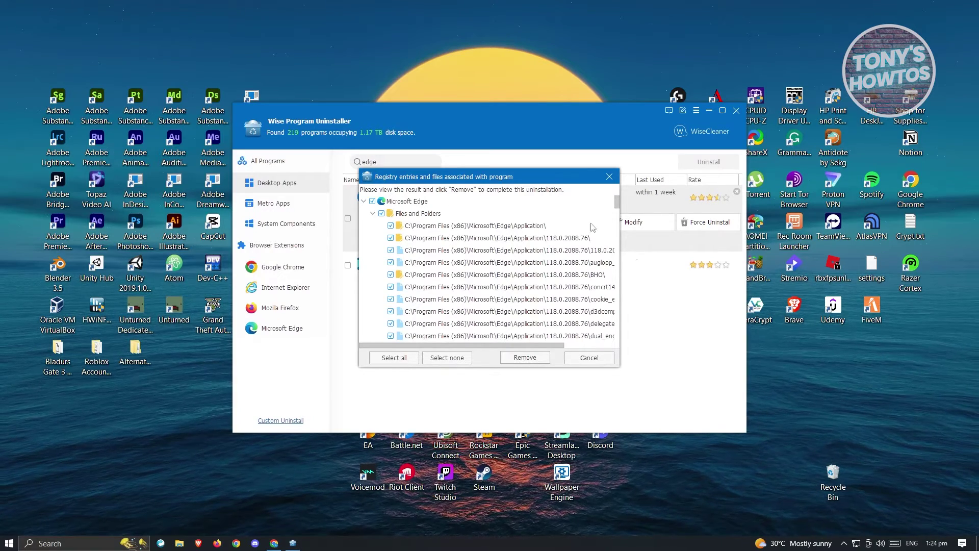
- Review the files and registry entries associated with Microsoft Edge, remove all of them, and close the uninstaller
{"action": "left_click_drag", "start_coordinate": [617, 203], "coordinate": [614, 224]}
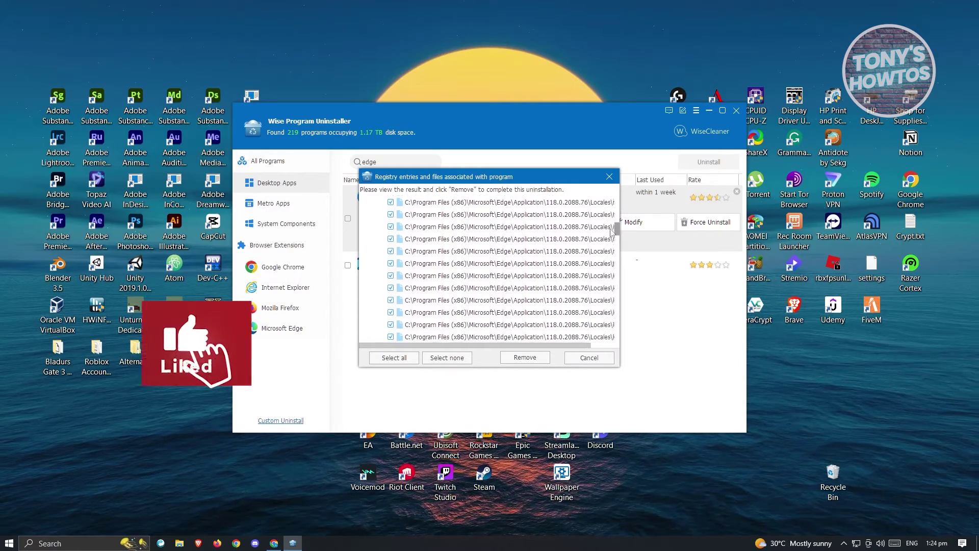
{"action": "scroll", "coordinate": [455, 301], "scroll_direction": "down", "scroll_amount": 10}
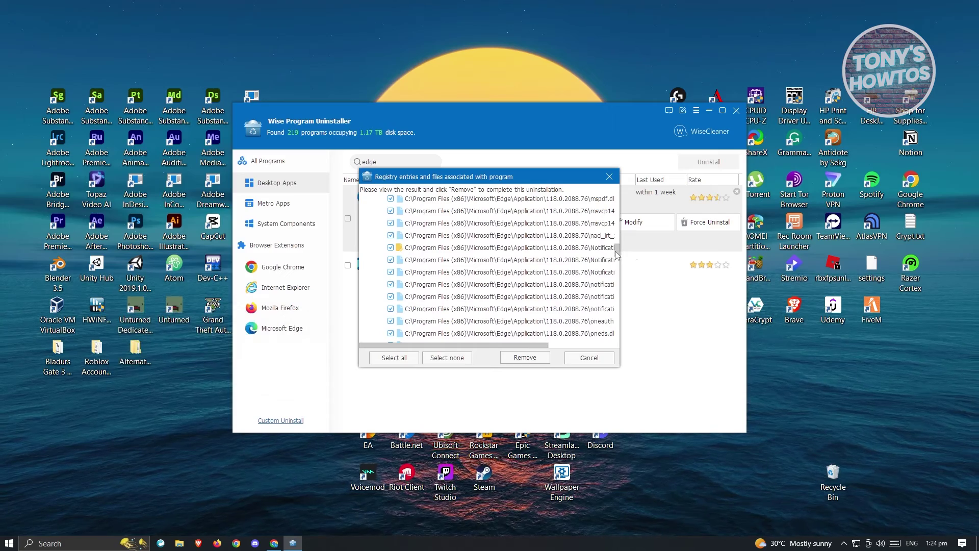
{"action": "left_click_drag", "start_coordinate": [617, 258], "coordinate": [607, 348]}
{"action": "left_click", "coordinate": [398, 360]}
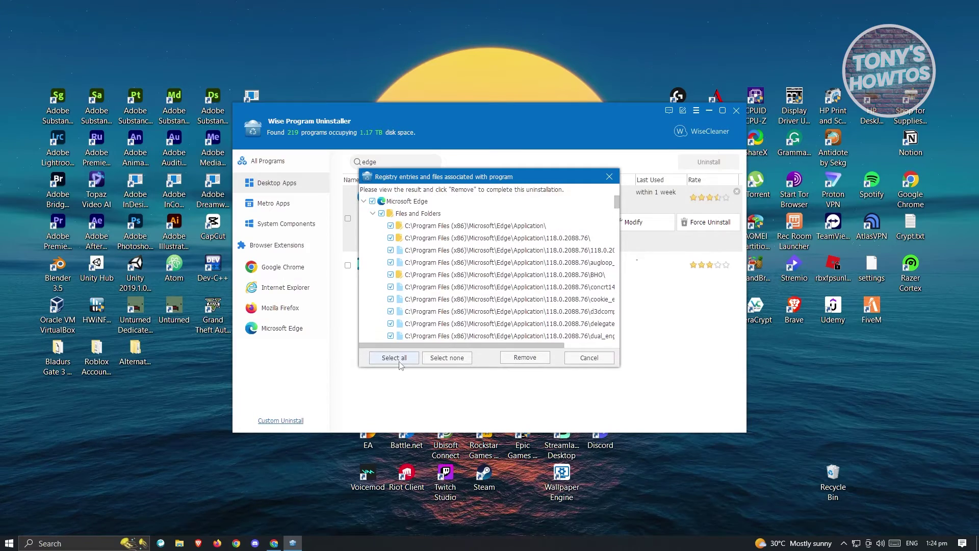
{"action": "left_click", "coordinate": [537, 360]}
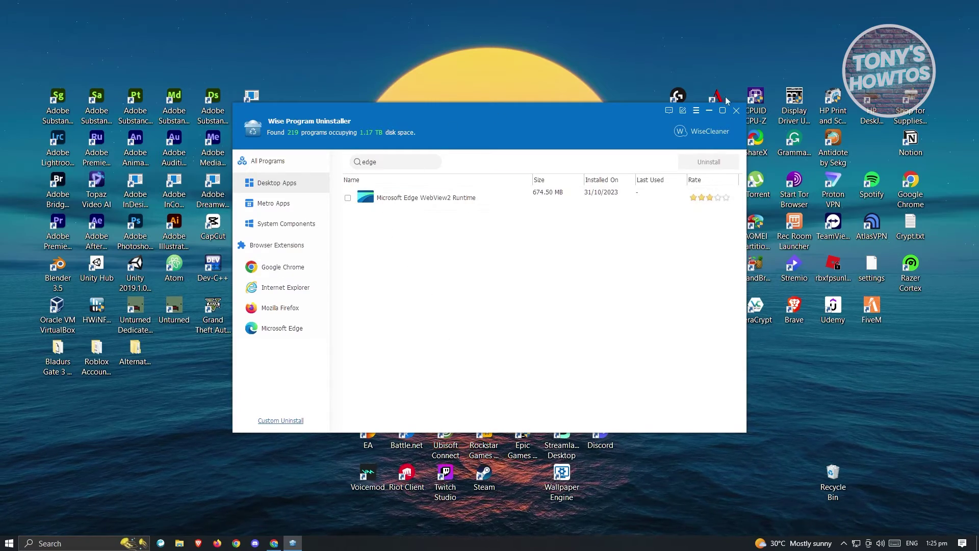
{"action": "left_click", "coordinate": [737, 111]}
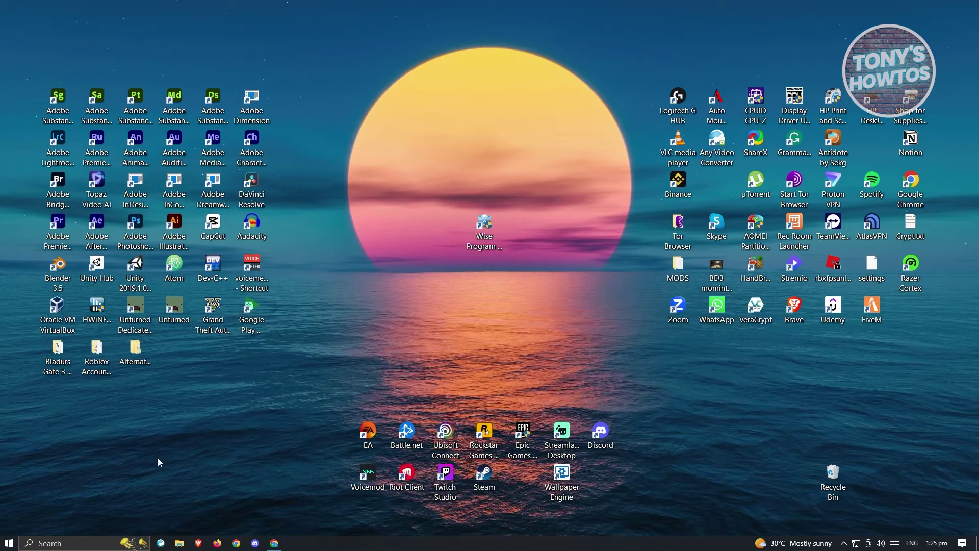
- Search Windows for "edge" to check whether Microsoft Edge is still listed, and dismiss the search
{"action": "left_click", "coordinate": [77, 543]}
{"action": "type", "text": "edge"}
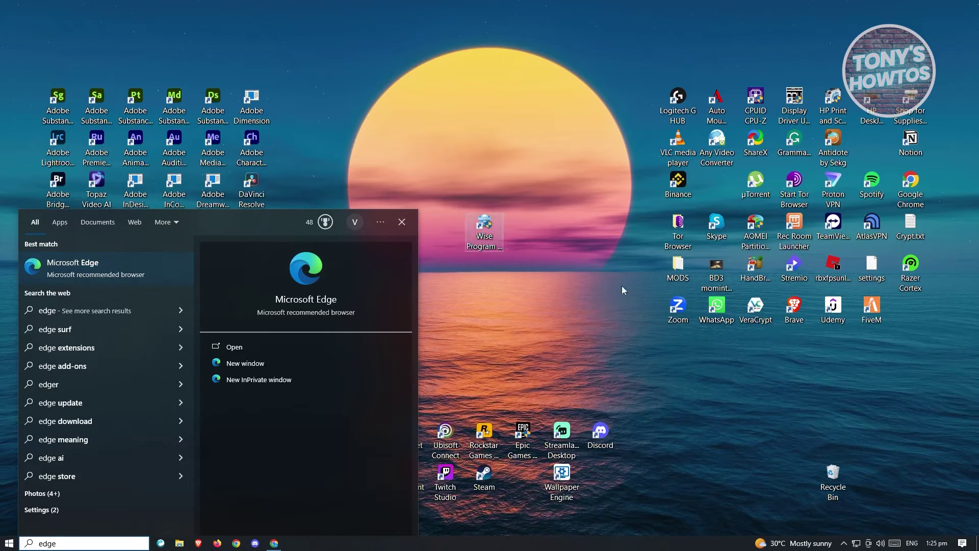
{"action": "left_click", "coordinate": [493, 330]}
- Reopen Wise Program Uninstaller and force uninstall Microsoft Edge WebView2 Runtime
{"action": "double_click", "coordinate": [491, 263]}
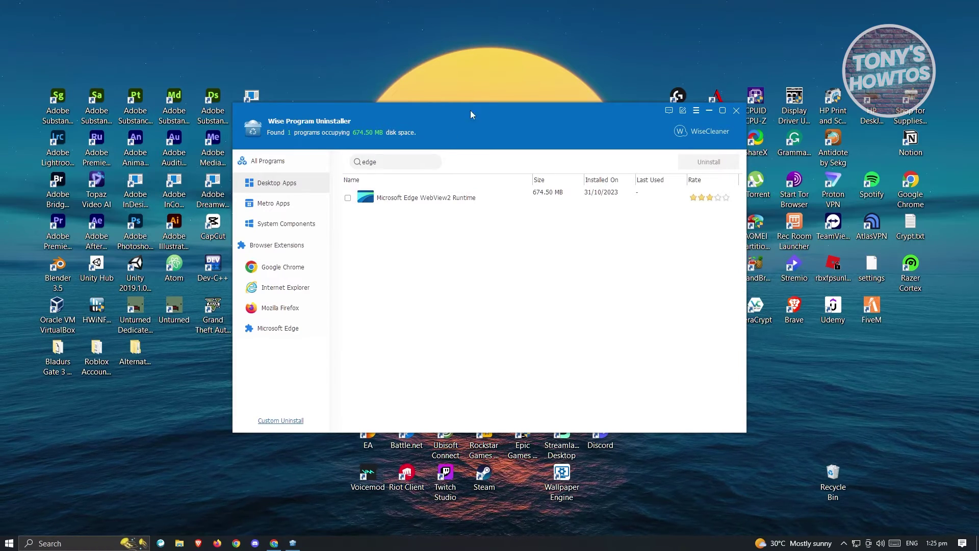
{"action": "left_click", "coordinate": [347, 198]}
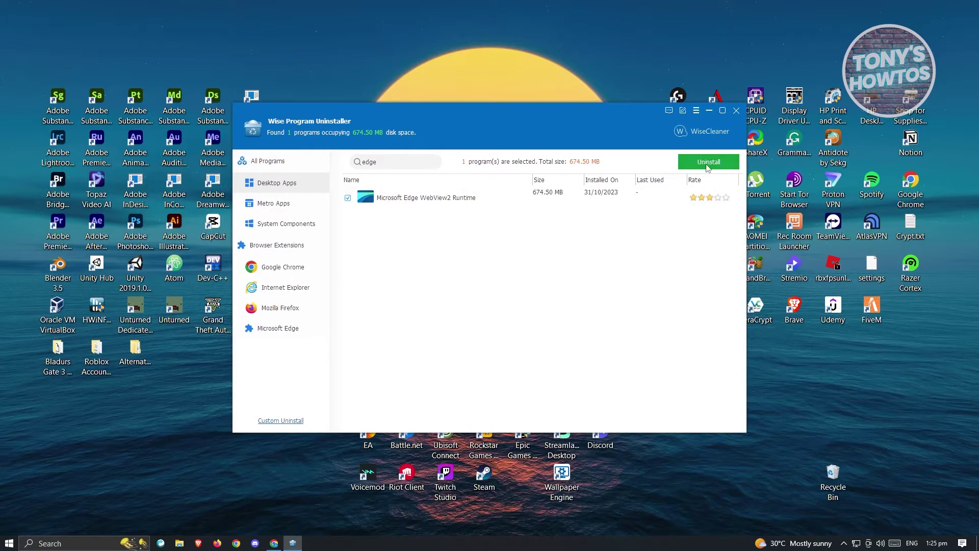
{"action": "left_click", "coordinate": [608, 205]}
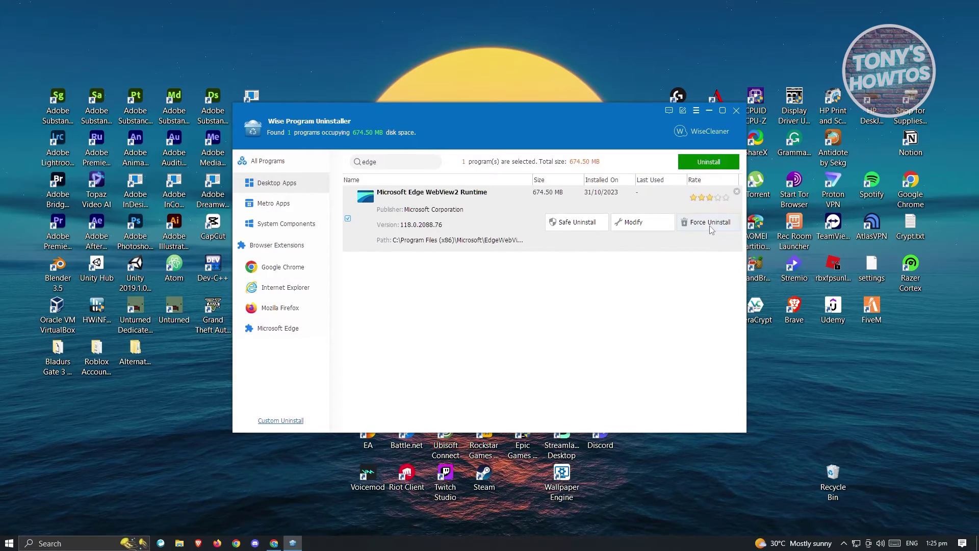
{"action": "left_click", "coordinate": [710, 225]}
{"action": "left_click", "coordinate": [500, 306]}
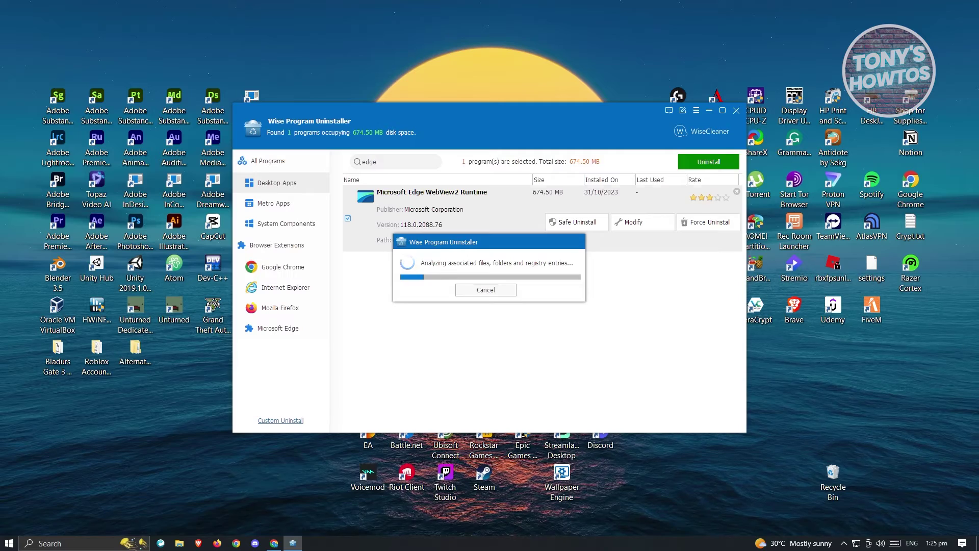
- Search Windows again for "edge" after removing the WebView2 Runtime, and dismiss the search
{"action": "left_click", "coordinate": [85, 543]}
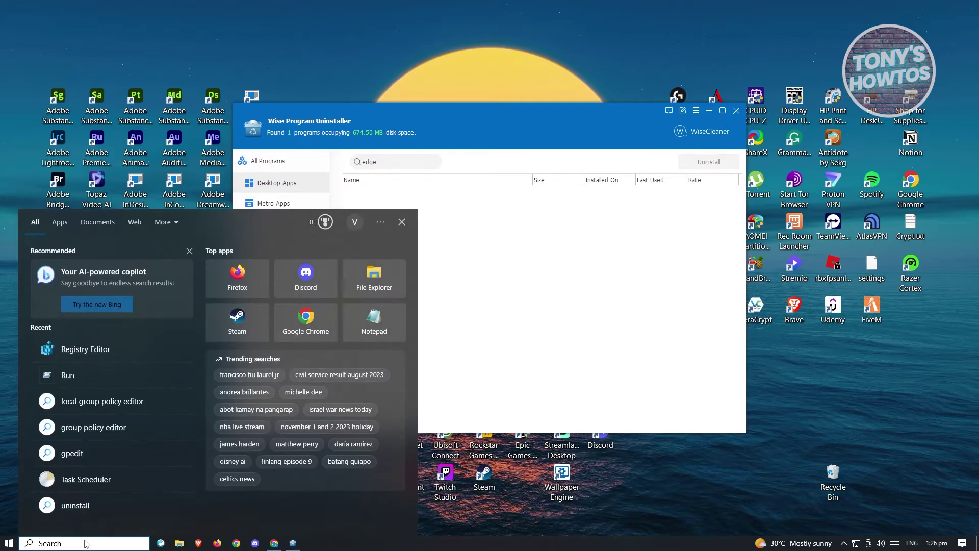
{"action": "type", "text": "edge"}
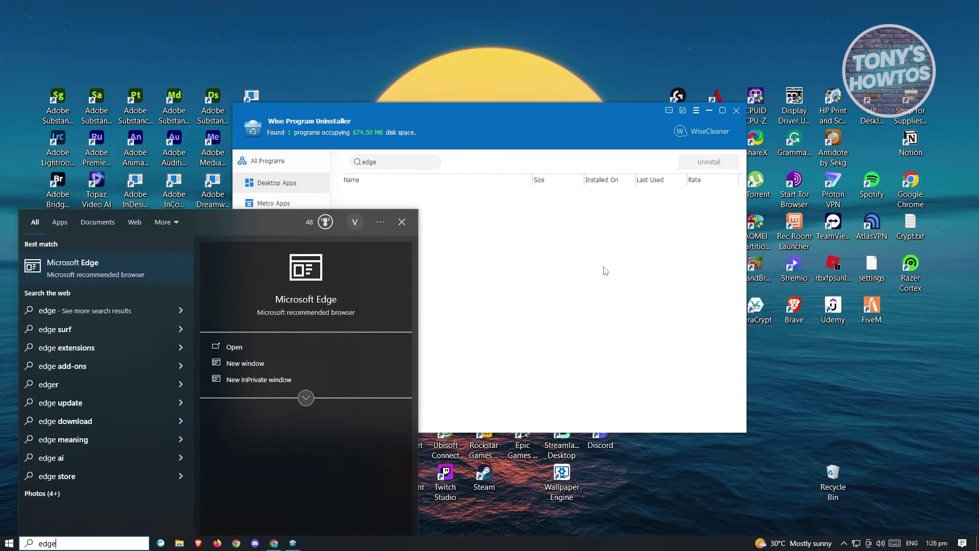
{"action": "left_click", "coordinate": [606, 271]}
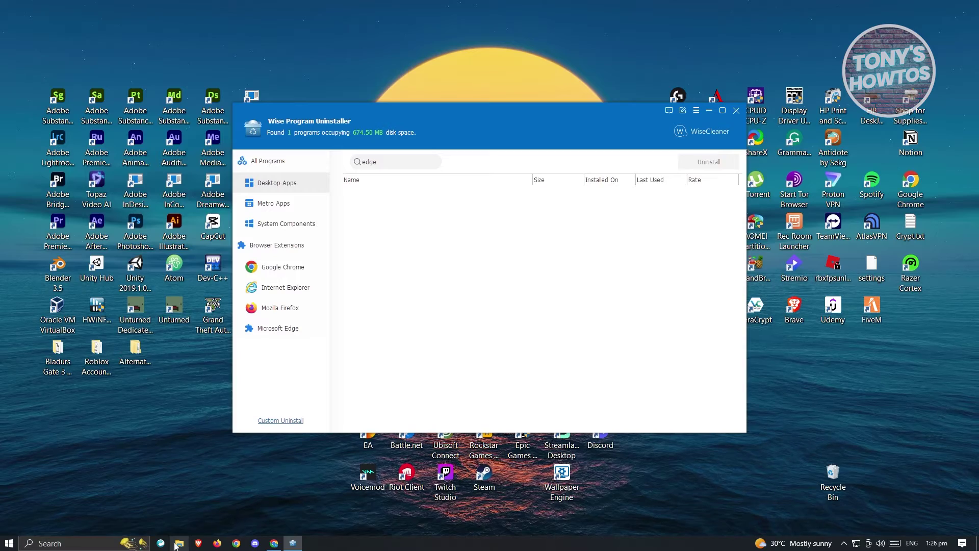
- Open the Microsoft folder inside Program Files (x86) on the C: drive in File Explorer
{"action": "left_click", "coordinate": [177, 543]}
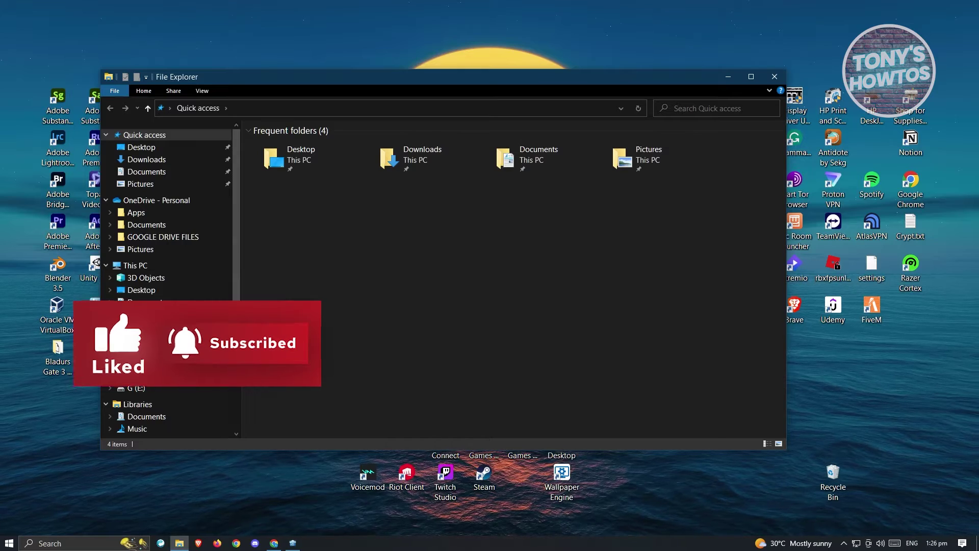
{"action": "left_click", "coordinate": [137, 365]}
{"action": "left_click", "coordinate": [124, 266]}
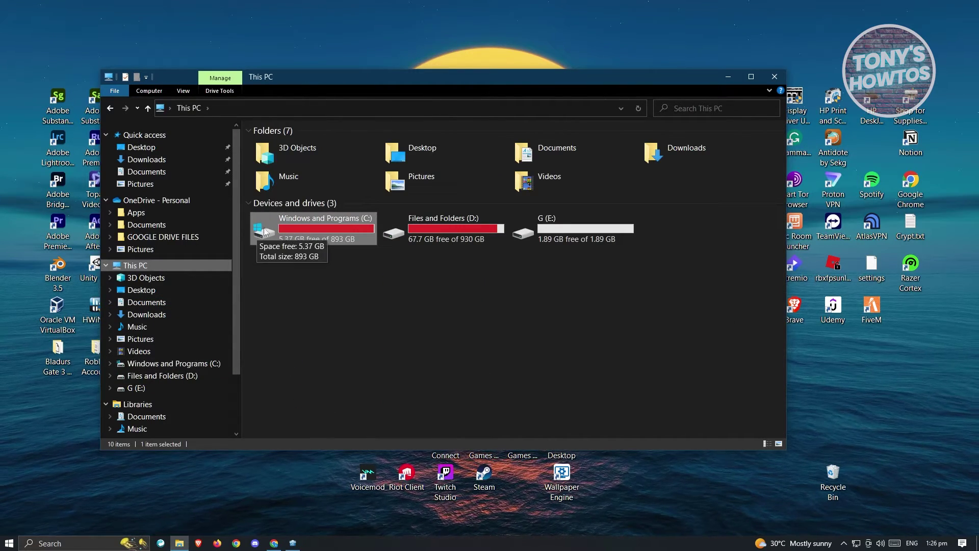
{"action": "left_click", "coordinate": [260, 230]}
{"action": "double_click", "coordinate": [259, 233]}
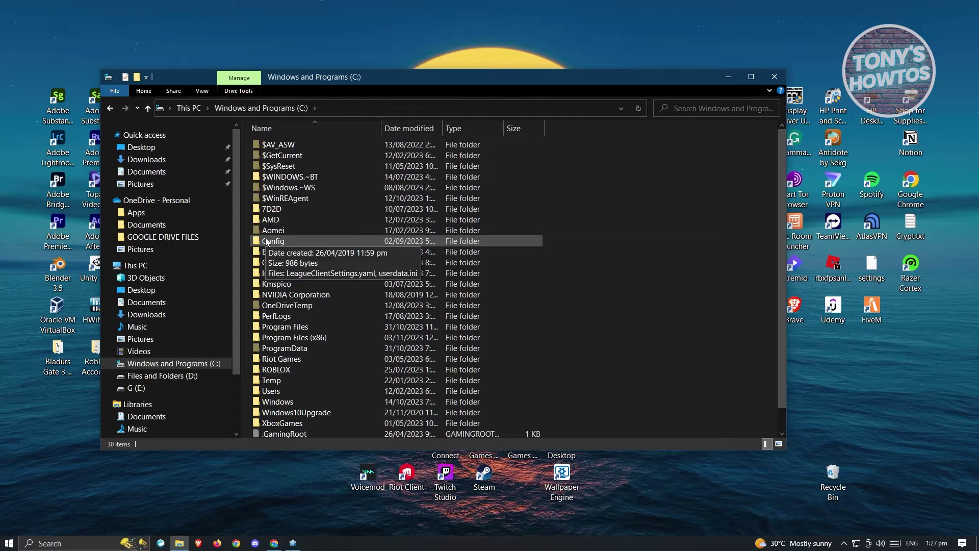
{"action": "mouse_move", "coordinate": [349, 237]}
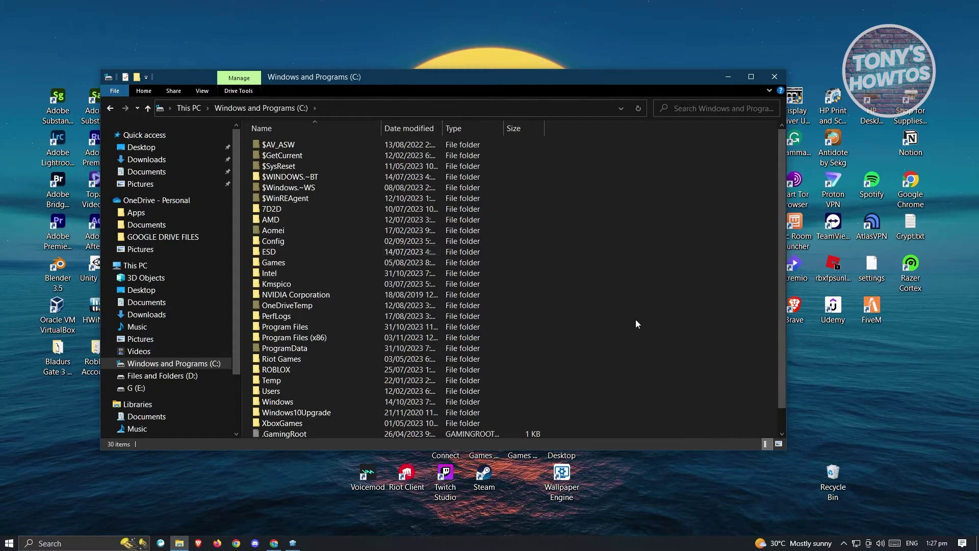
{"action": "double_click", "coordinate": [320, 338]}
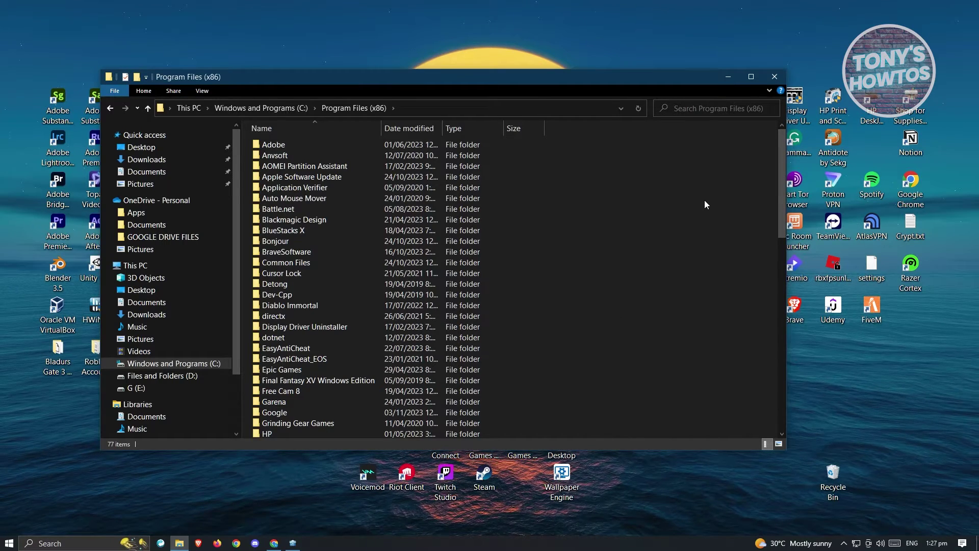
{"action": "key", "text": "m"}
{"action": "double_click", "coordinate": [385, 153]}
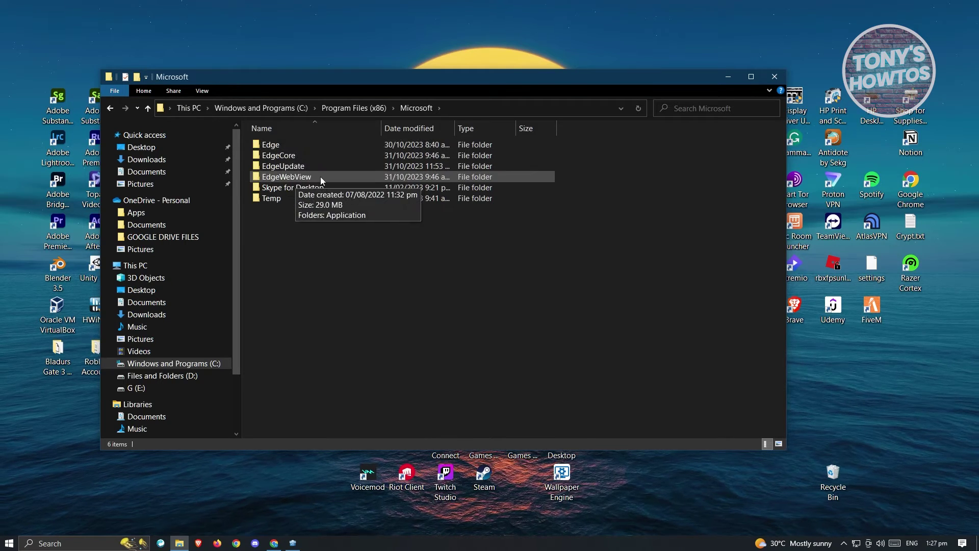
- Try to delete the Edge, EdgeCore, EdgeUpdate and EdgeWebView folders together, cancelling at the folder-in-use dialog
{"action": "left_click_drag", "start_coordinate": [586, 174], "coordinate": [275, 142]}
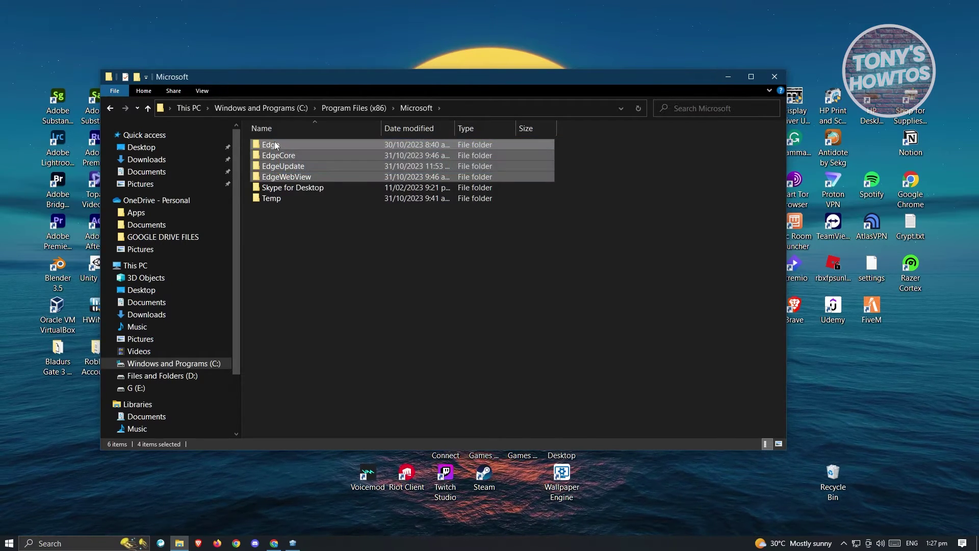
{"action": "right_click", "coordinate": [281, 167]}
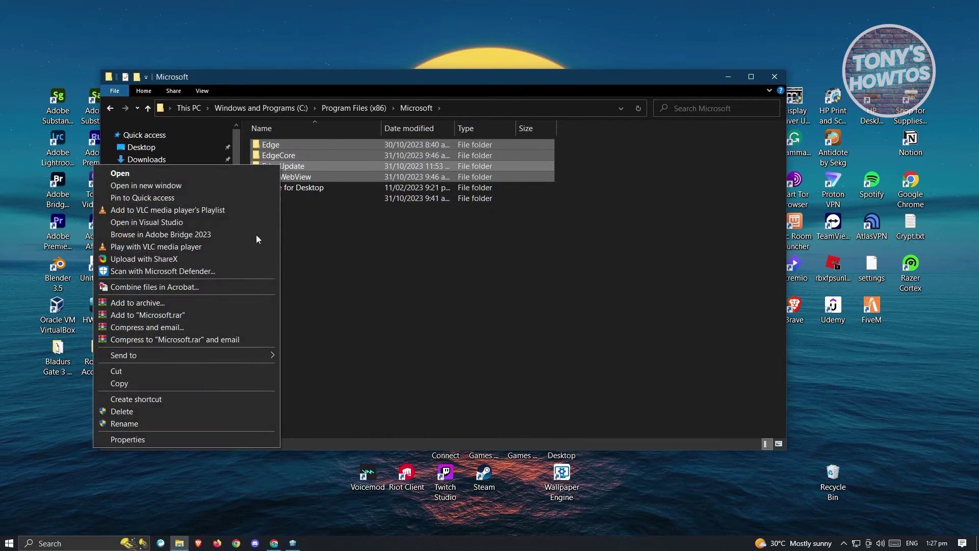
{"action": "left_click", "coordinate": [147, 409]}
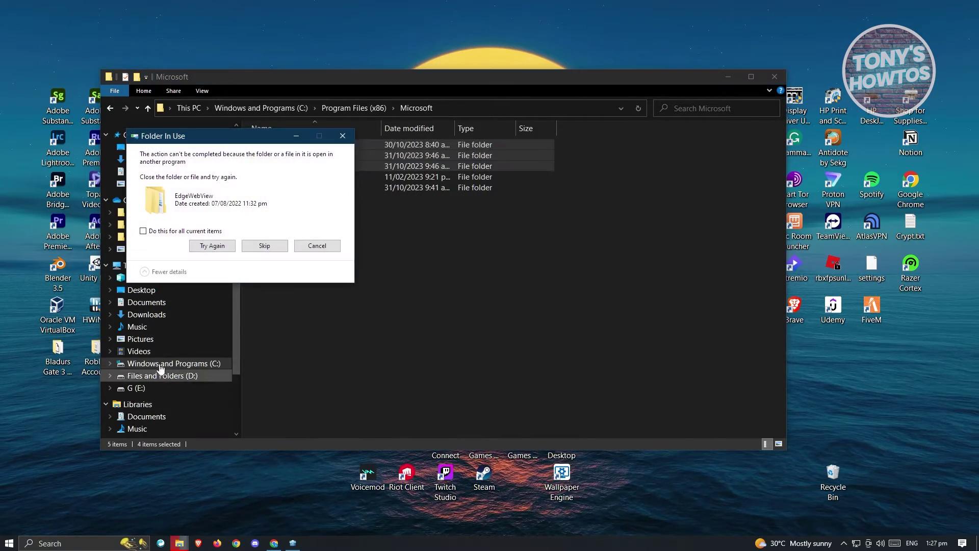
{"action": "left_click_drag", "start_coordinate": [253, 142], "coordinate": [684, 148]}
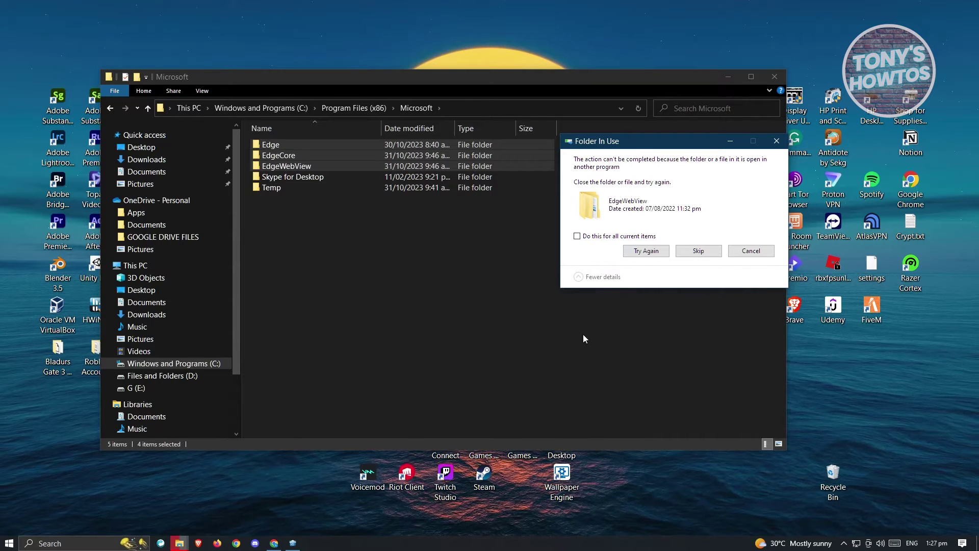
{"action": "left_click", "coordinate": [749, 251]}
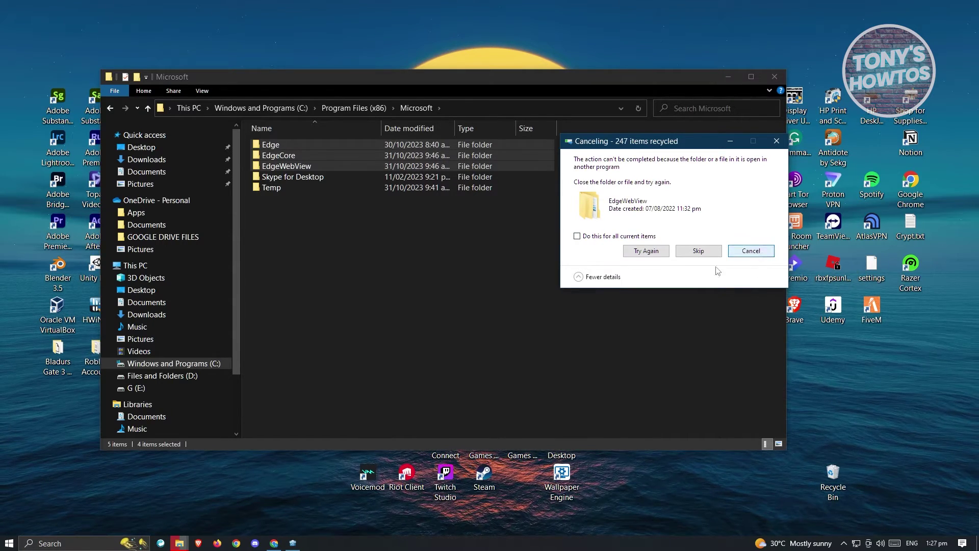
{"action": "left_click", "coordinate": [531, 350]}
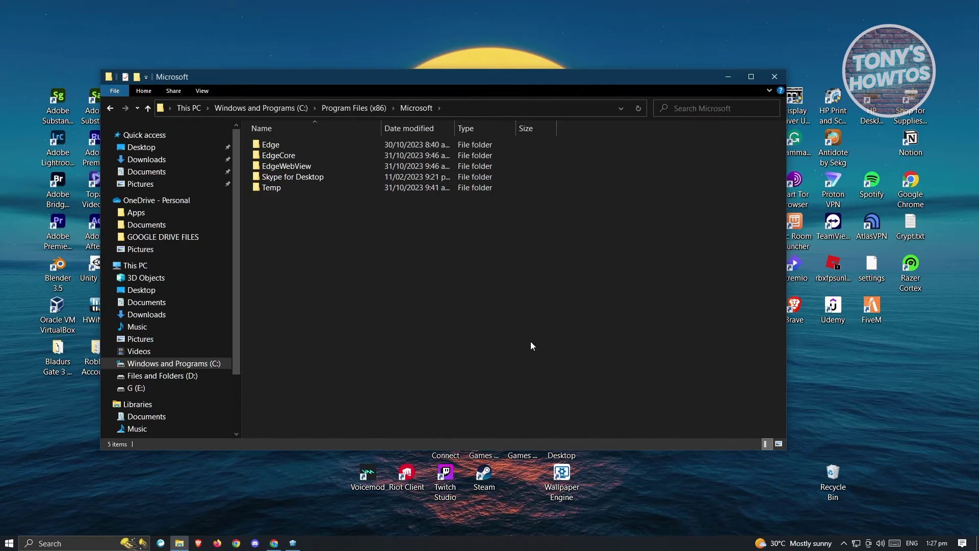
- Open Task Manager and look through the background processes for anything related to Microsoft Edge
{"action": "key", "text": "ctrl+shift+Escape"}
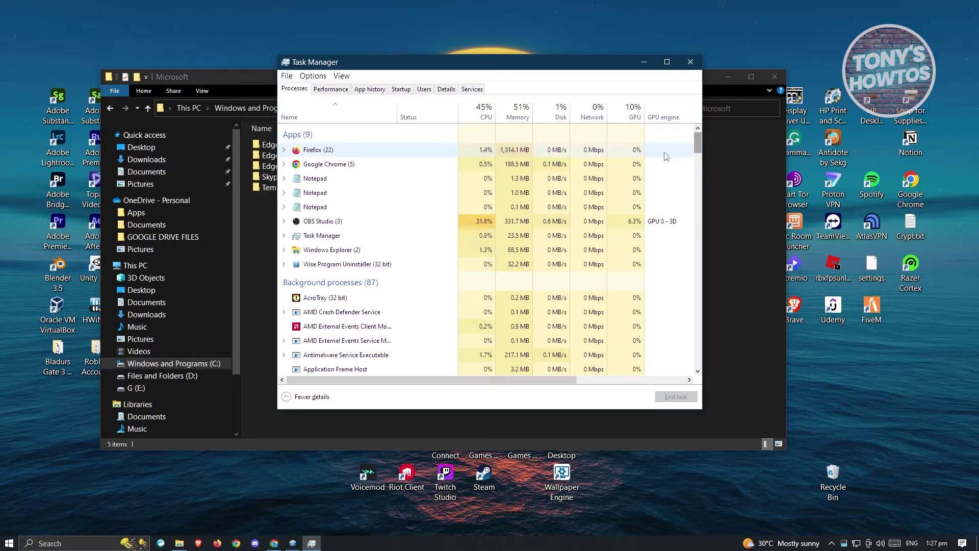
{"action": "left_click_drag", "start_coordinate": [698, 146], "coordinate": [697, 199]}
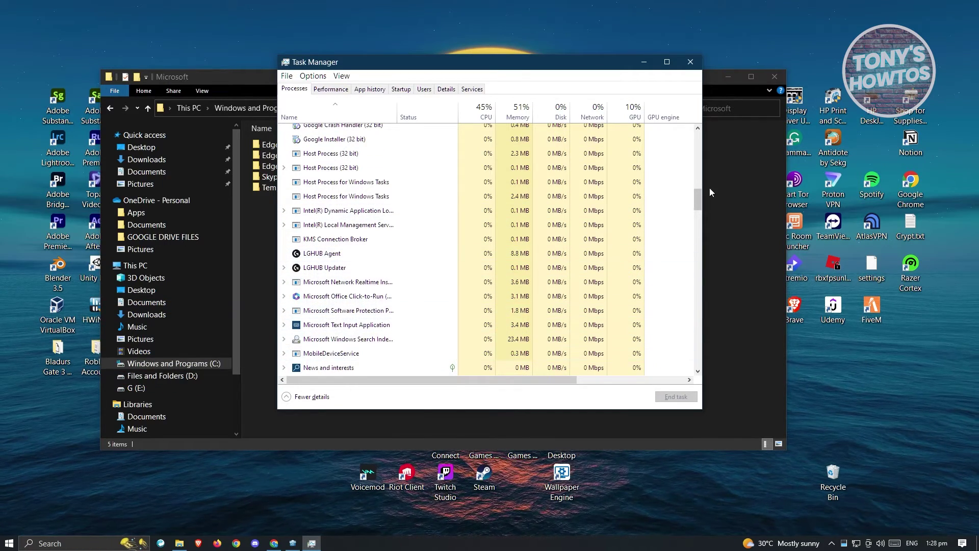
{"action": "left_click_drag", "start_coordinate": [697, 198], "coordinate": [700, 219]}
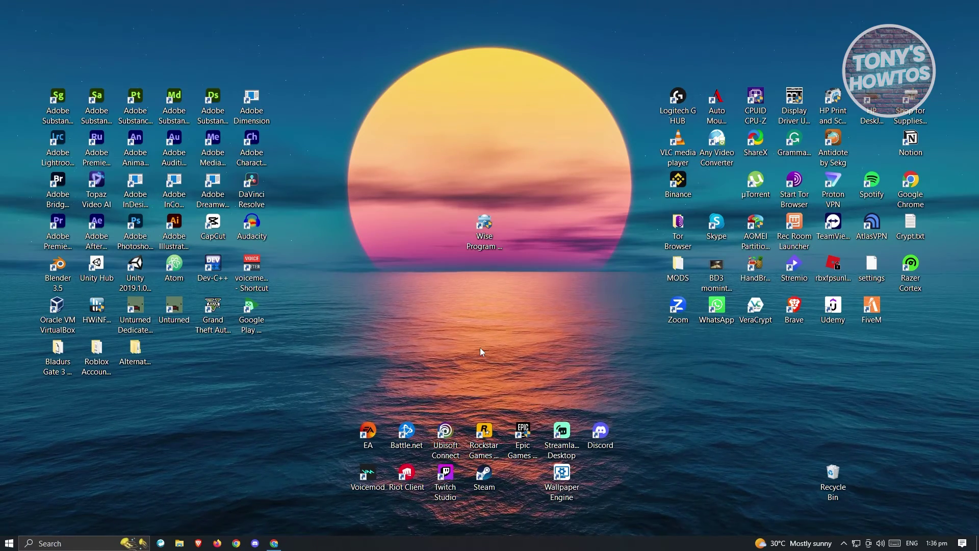
- Open the SystemApps folder inside the Windows folder on the C: drive in File Explorer
{"action": "left_click", "coordinate": [179, 543]}
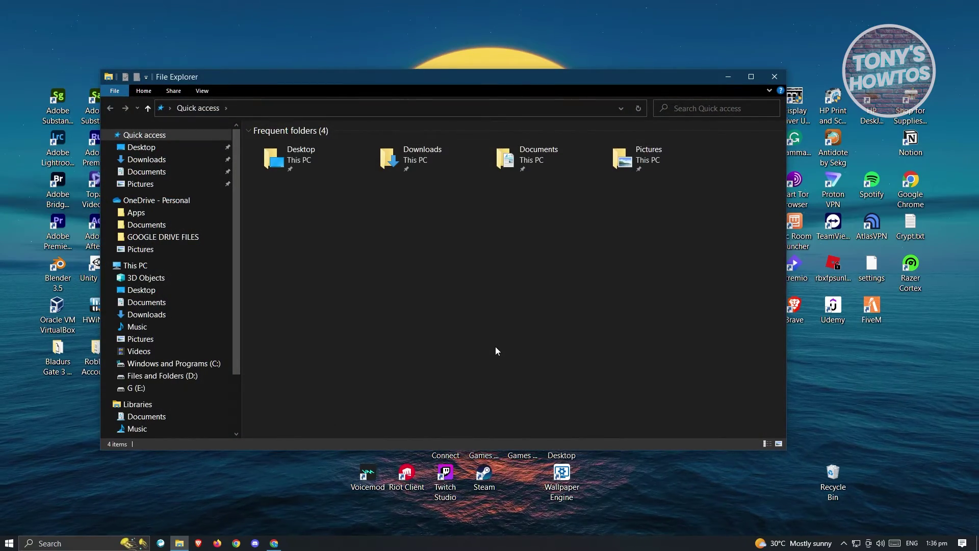
{"action": "left_click", "coordinate": [183, 365]}
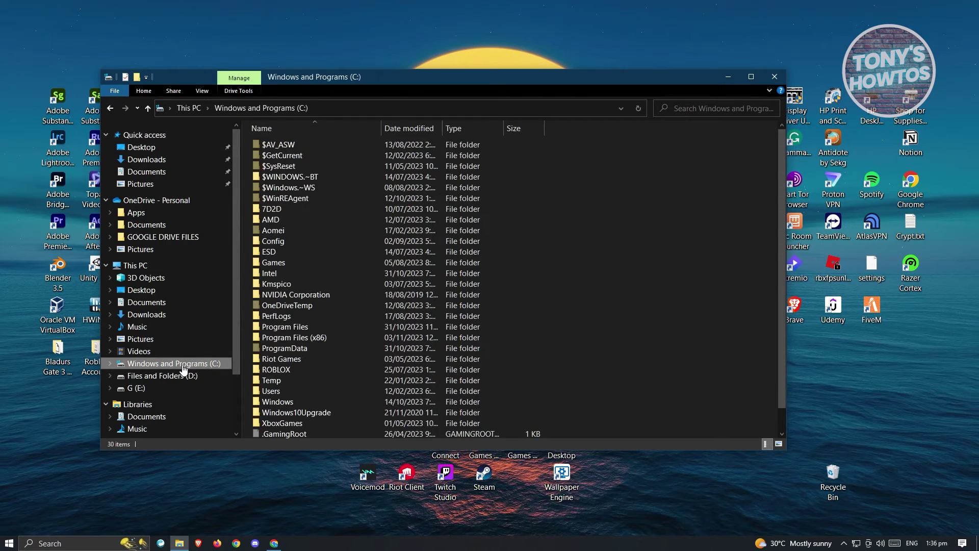
{"action": "left_click", "coordinate": [260, 402]}
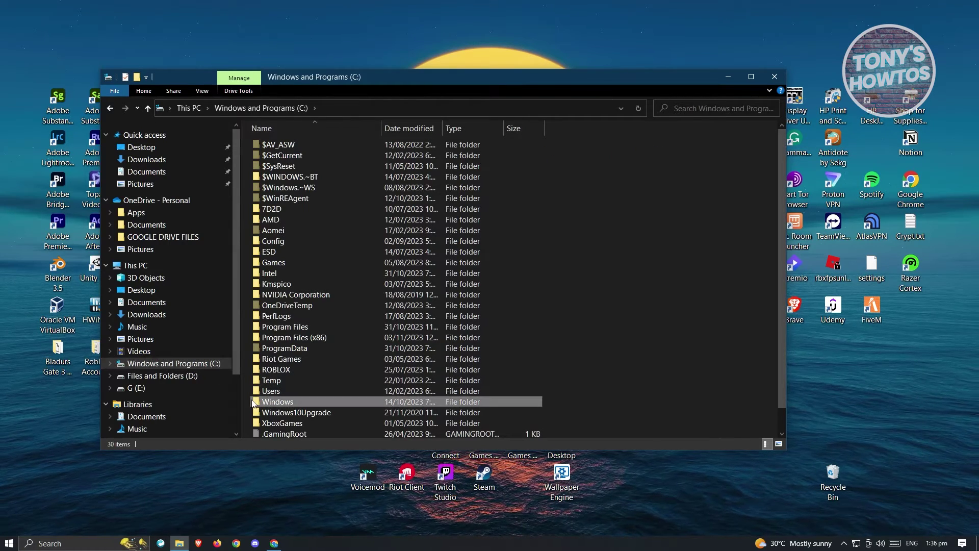
{"action": "double_click", "coordinate": [259, 403]}
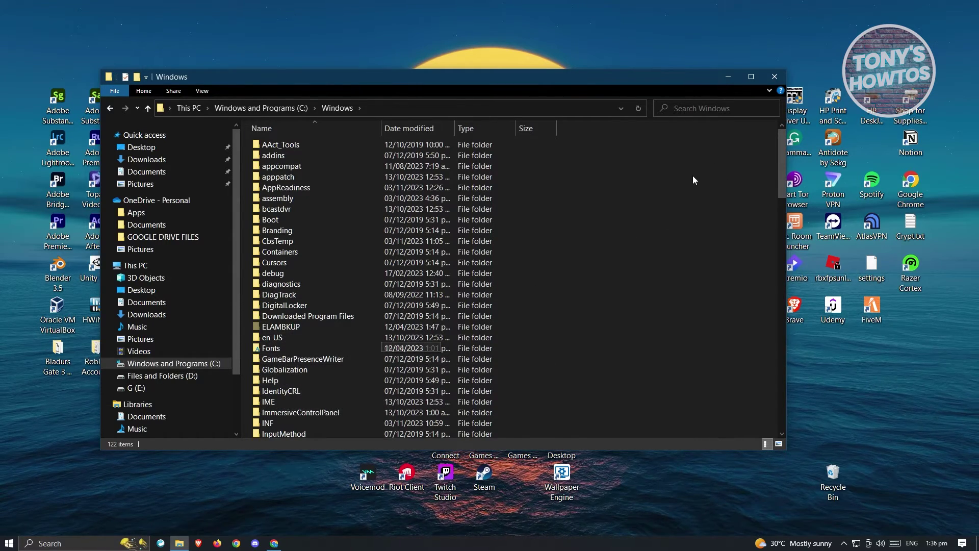
{"action": "key", "text": "s"}
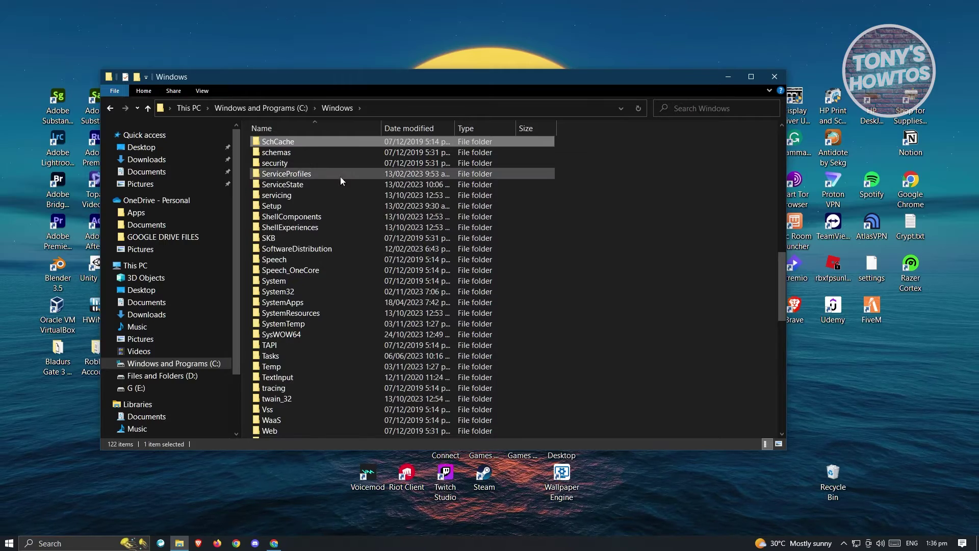
{"action": "double_click", "coordinate": [309, 303]}
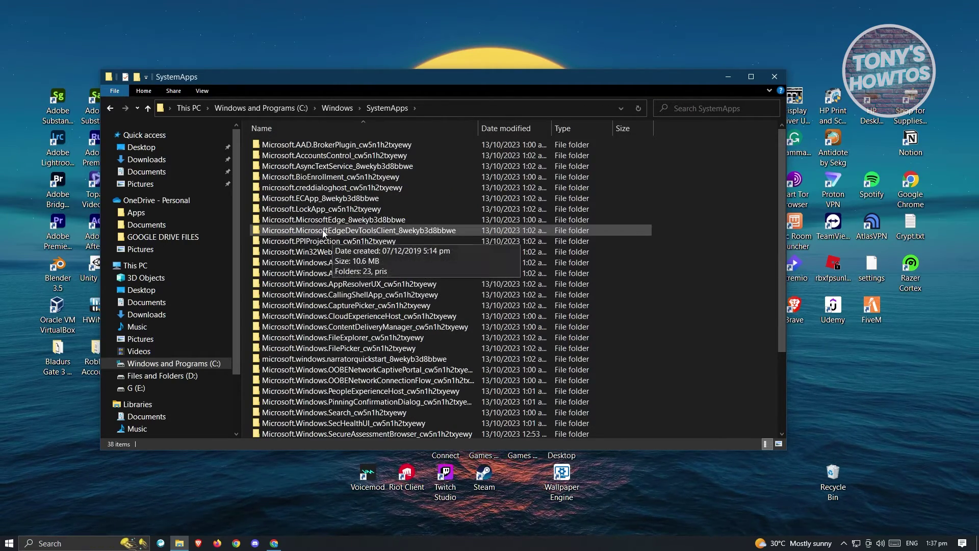
- Try to delete the Microsoft.MicrosoftEdge_8wekyb3d8bbwe folder, cancelling at the access-denied dialog
{"action": "left_click", "coordinate": [323, 222]}
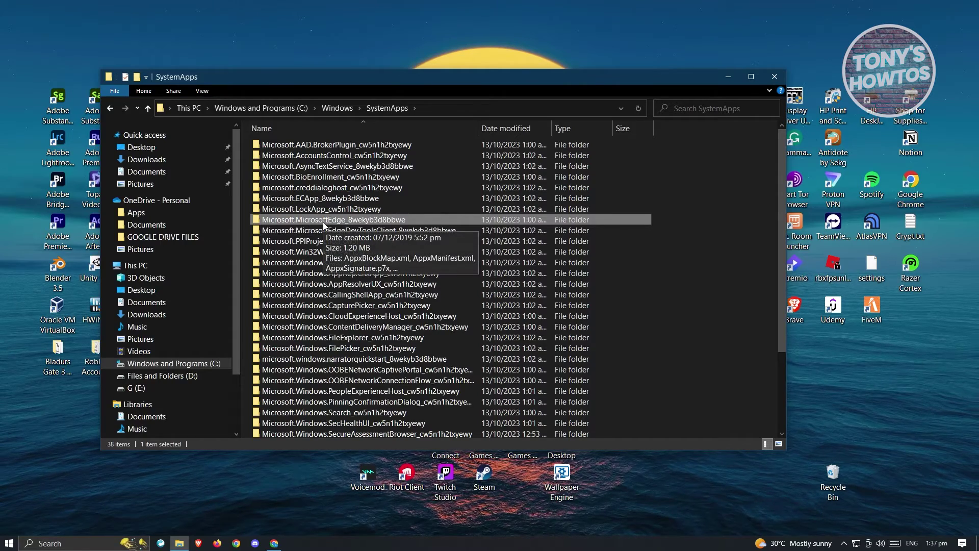
{"action": "right_click", "coordinate": [323, 223]}
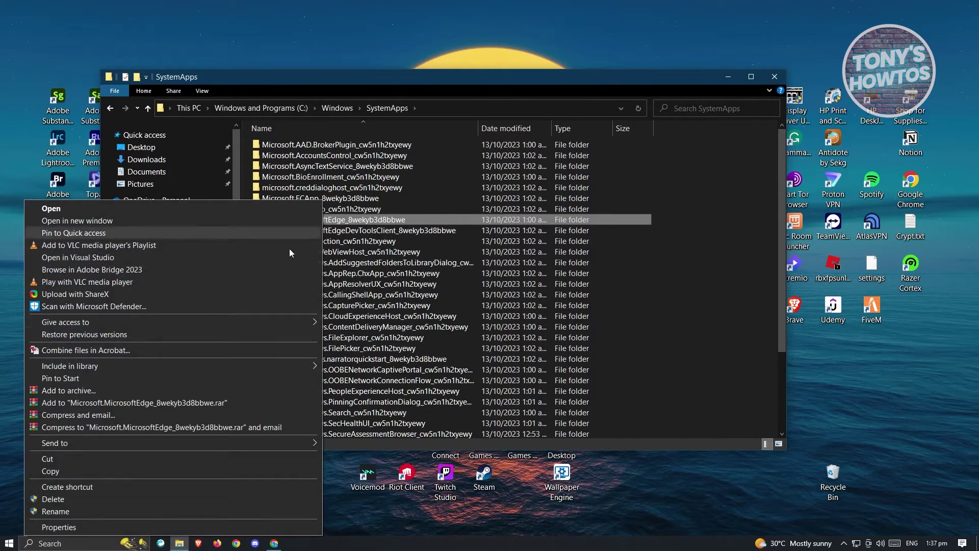
{"action": "left_click", "coordinate": [79, 498]}
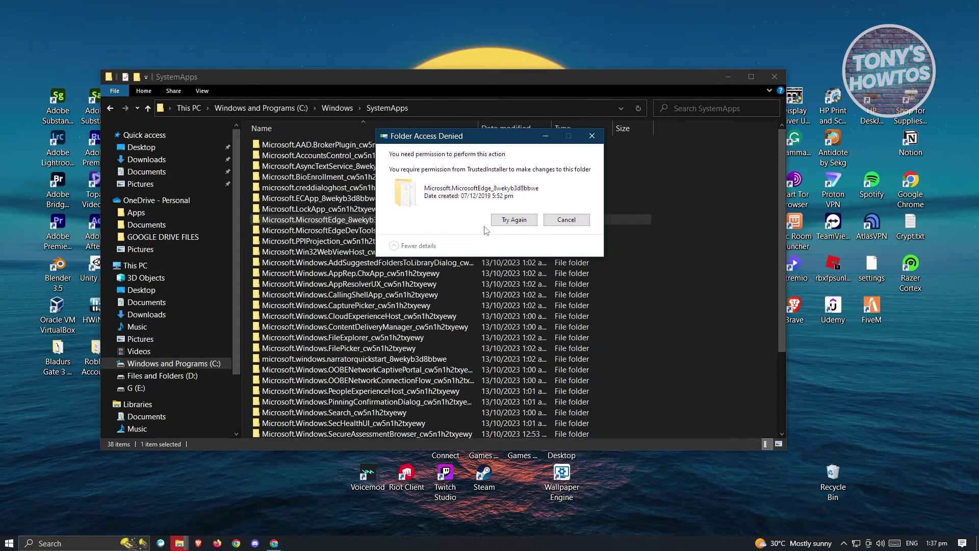
{"action": "left_click", "coordinate": [565, 220]}
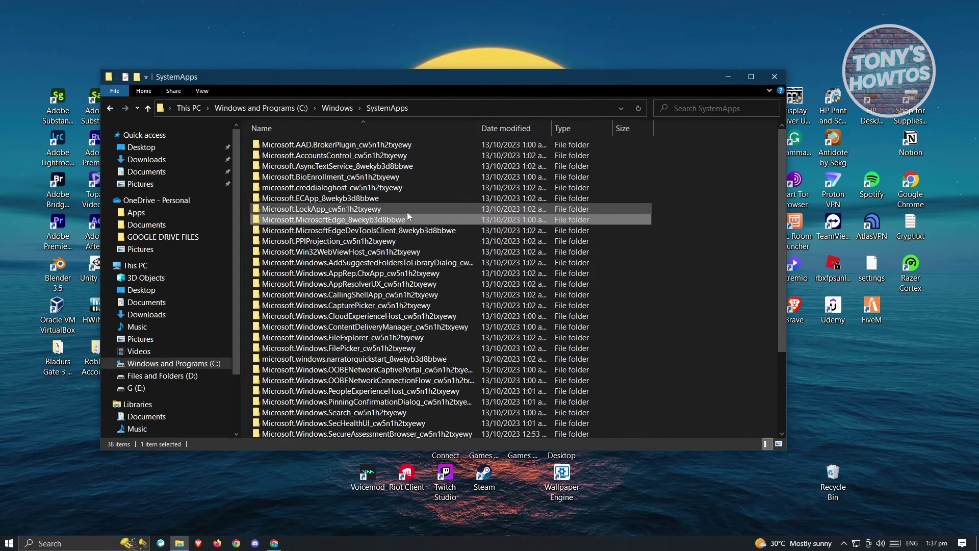
- Open the name of the Microsoft.MicrosoftEdge_8wekyb3d8bbwe folder for editing
{"action": "right_click", "coordinate": [396, 220]}
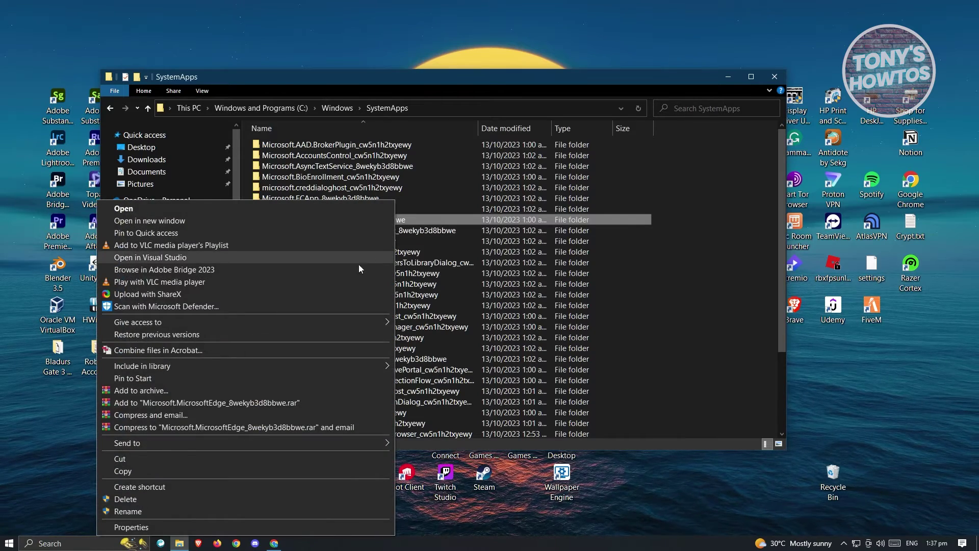
{"action": "left_click", "coordinate": [127, 511]}
{"action": "left_click", "coordinate": [414, 219]}
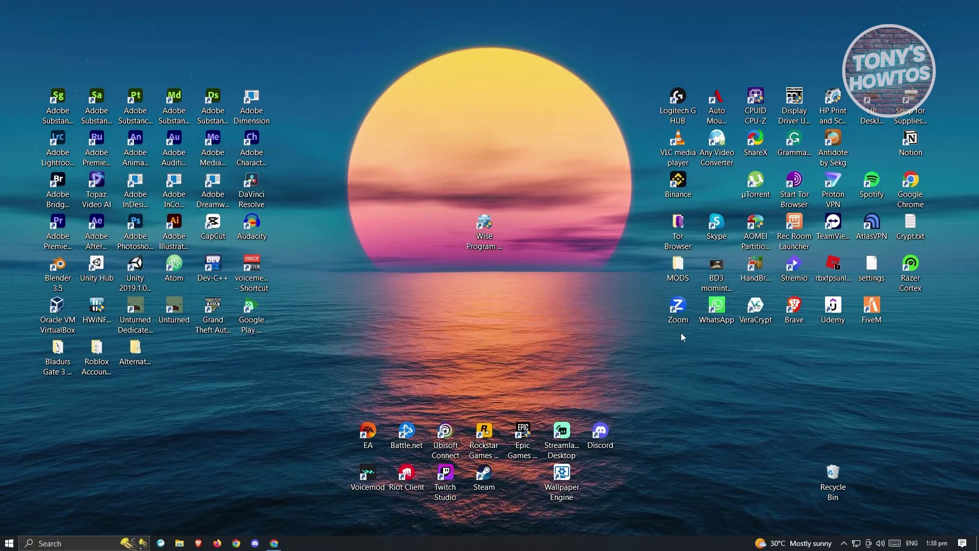
{"action": "left_click", "coordinate": [678, 312]}
{"action": "left_click", "coordinate": [621, 367]}
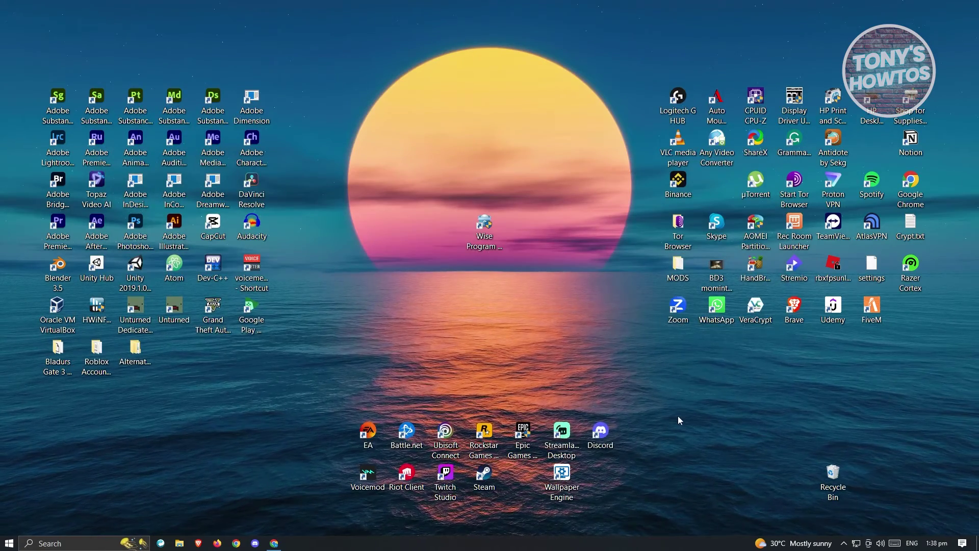
- Search Windows for "task sche" and open Task Scheduler
{"action": "left_click", "coordinate": [81, 544]}
{"action": "type", "text": "task sche"}
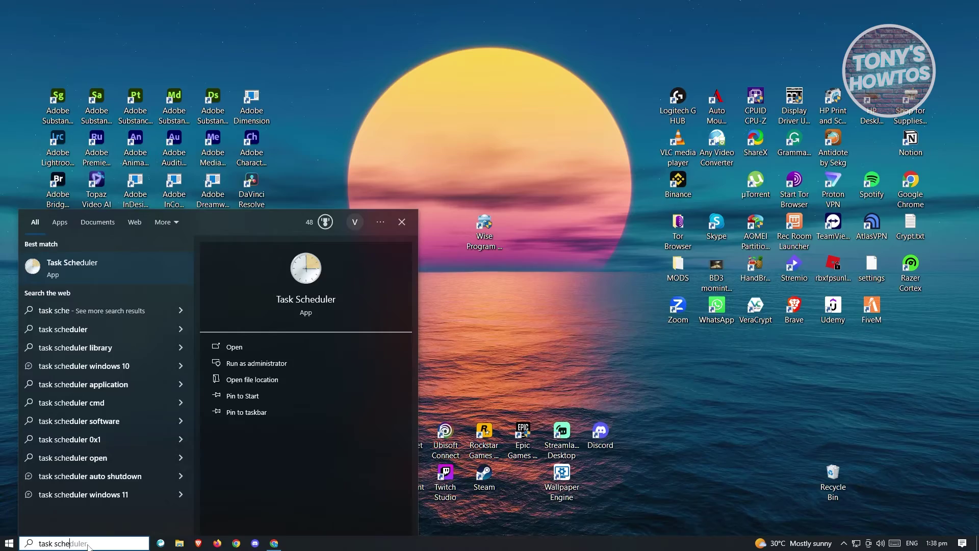
{"action": "left_click", "coordinate": [158, 274]}
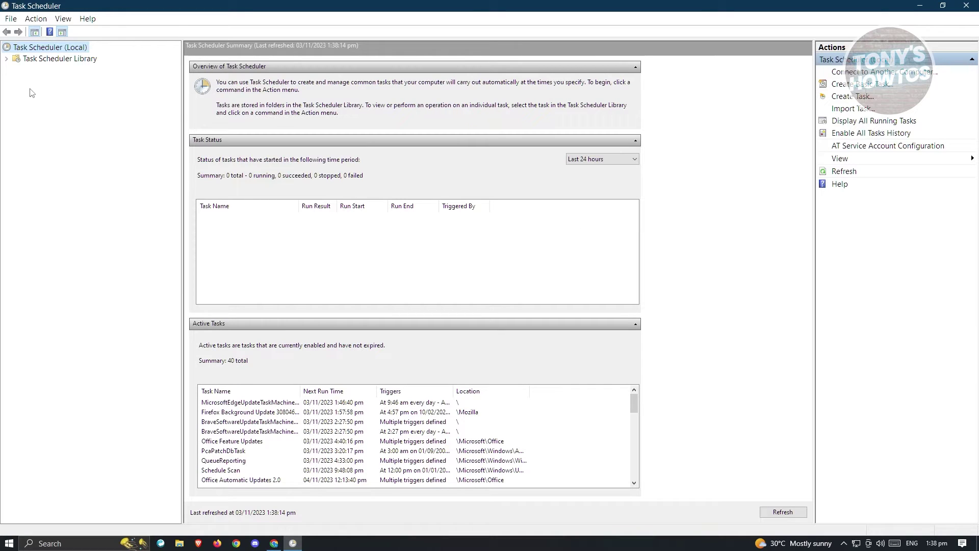
- Expand the Task Scheduler Library down to the Windows folder under Microsoft and look through its subfolders
{"action": "left_click", "coordinate": [6, 60]}
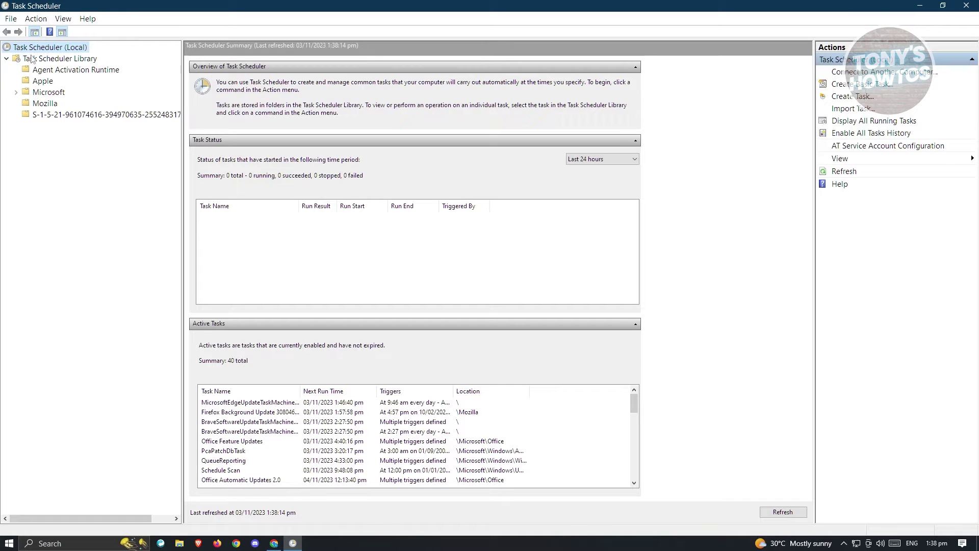
{"action": "left_click", "coordinate": [17, 92]}
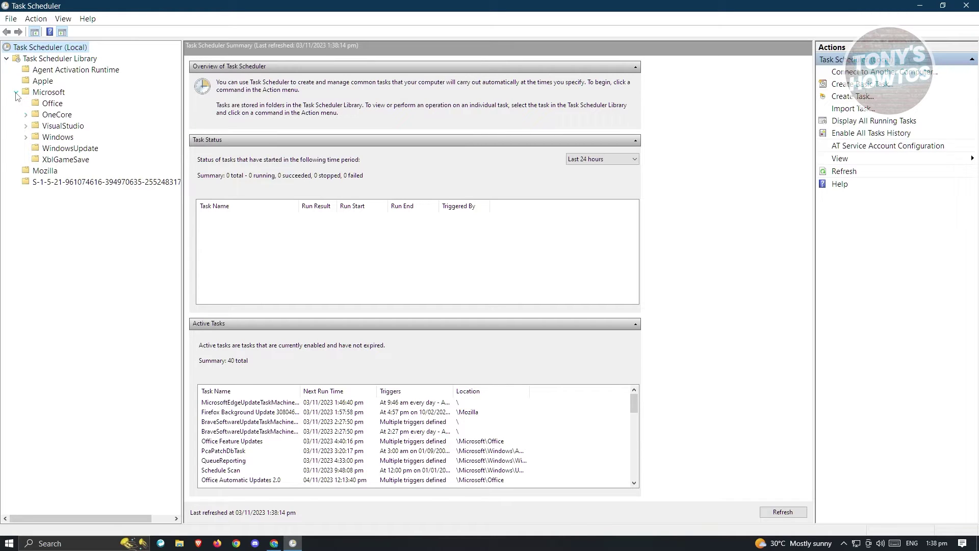
{"action": "left_click", "coordinate": [25, 136]}
{"action": "left_click_drag", "start_coordinate": [173, 115], "coordinate": [173, 136]}
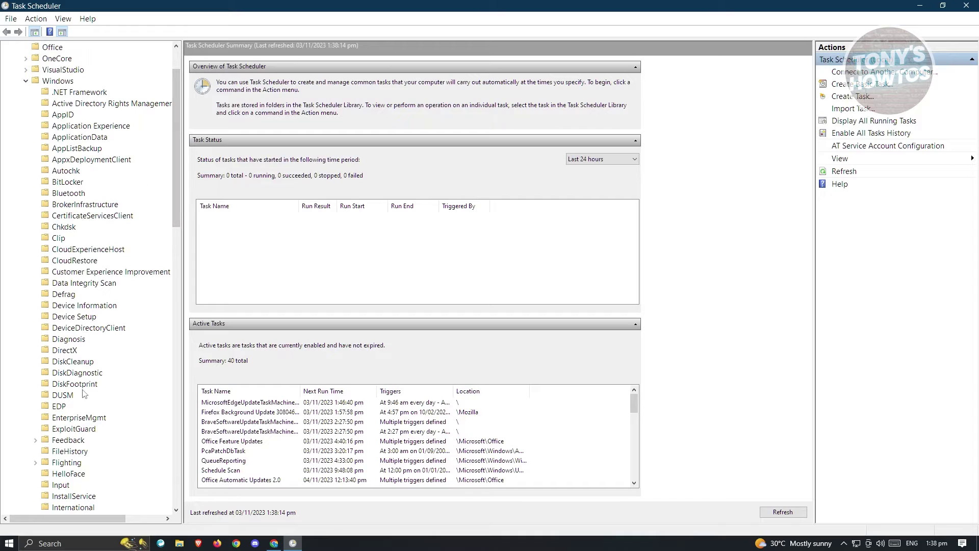
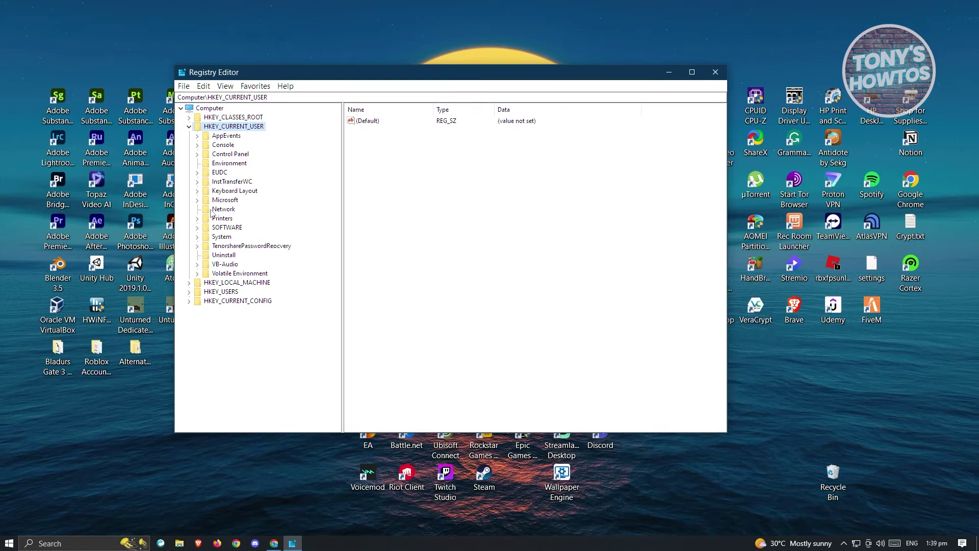
- Collapse HKEY_CURRENT_USER in the registry and expand HKEY_LOCAL_MACHINE\SOFTWARE\Microsoft
{"action": "left_click", "coordinate": [189, 126]}
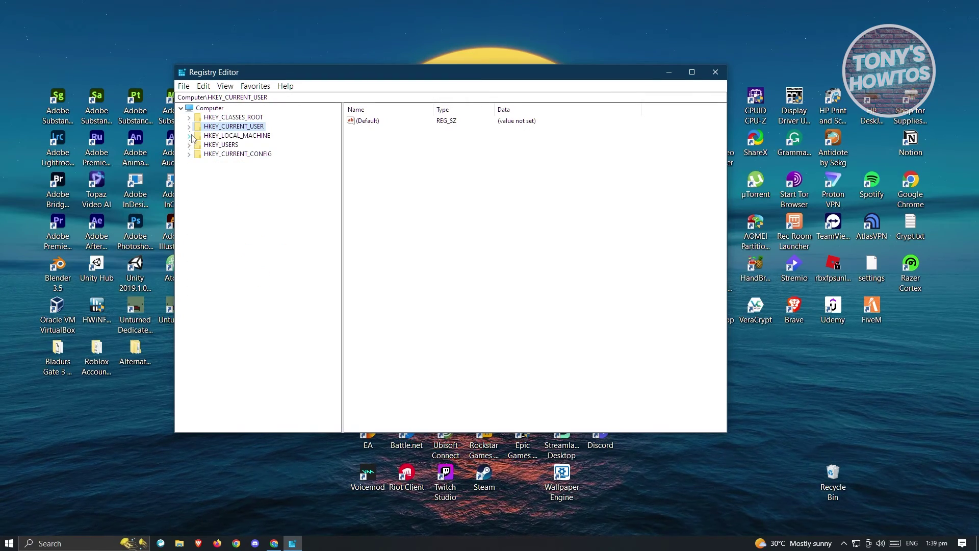
{"action": "left_click", "coordinate": [189, 136]}
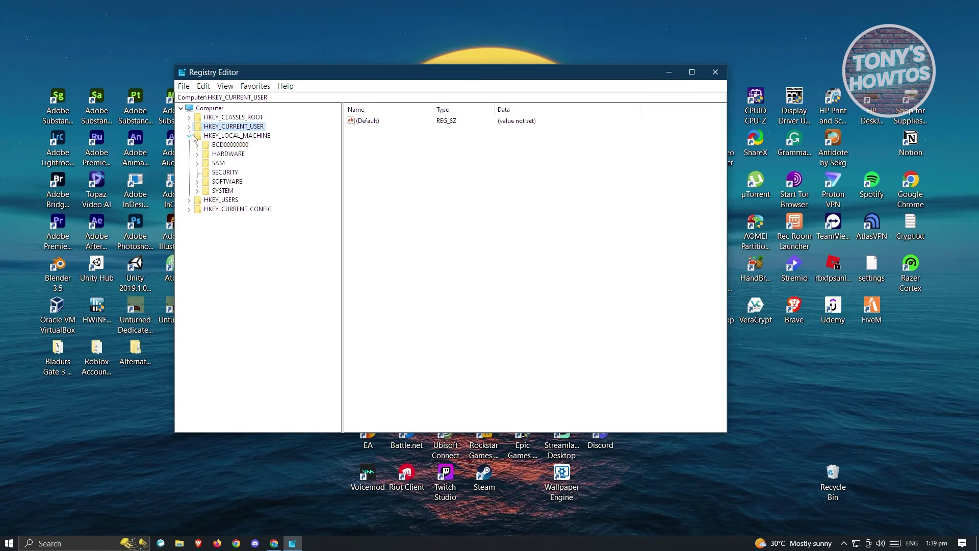
{"action": "left_click", "coordinate": [198, 182]}
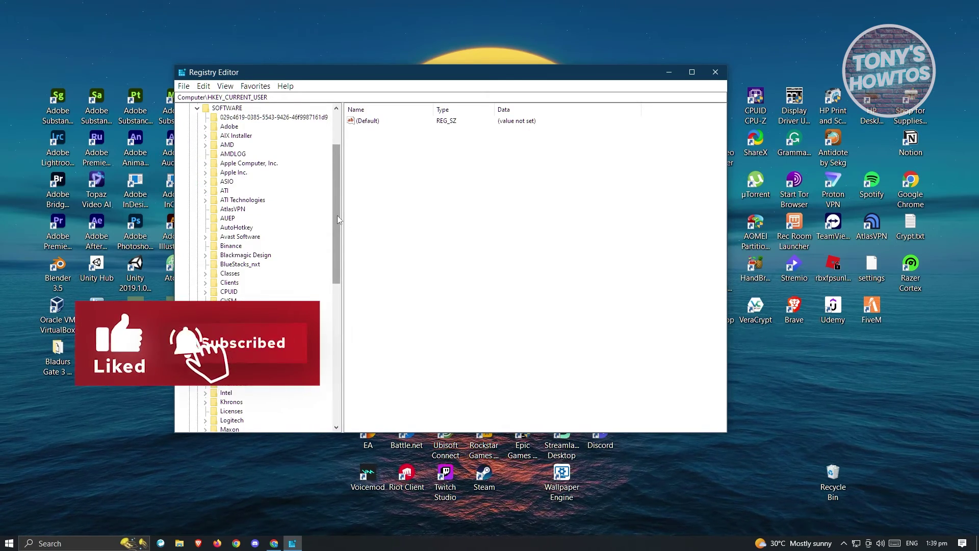
{"action": "left_click_drag", "start_coordinate": [338, 215], "coordinate": [334, 271]}
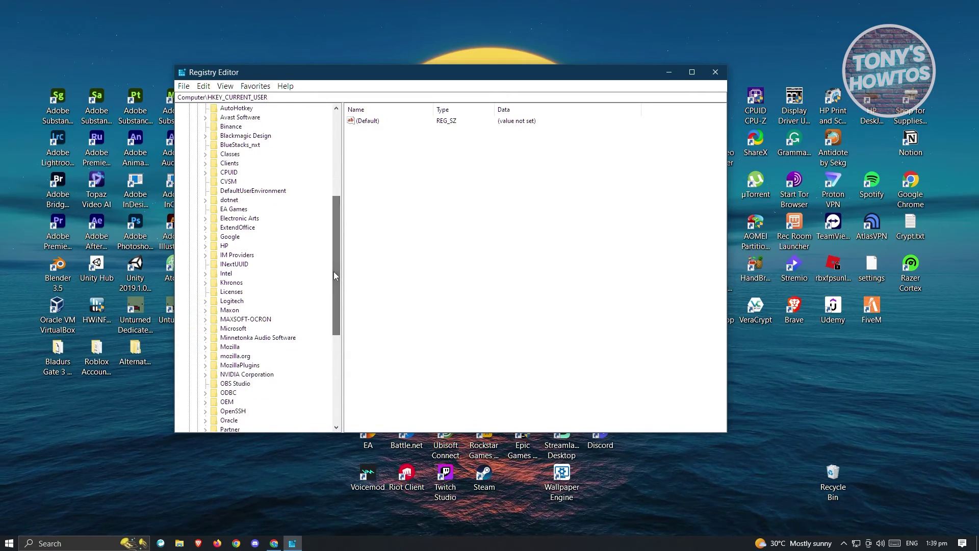
{"action": "left_click", "coordinate": [205, 329]}
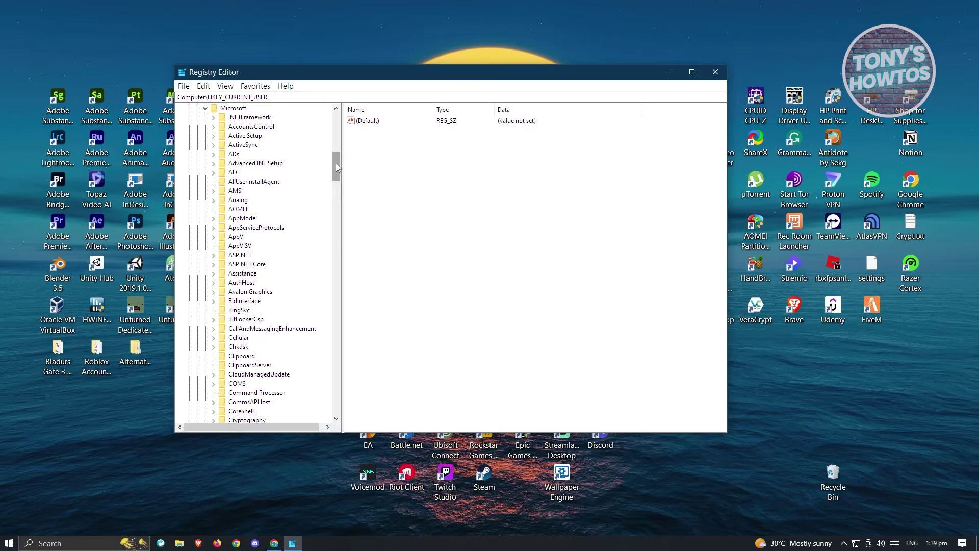
- Create a new key named EdgeUpdate under HKEY_LOCAL_MACHINE\SOFTWARE\Microsoft
{"action": "left_click_drag", "start_coordinate": [336, 168], "coordinate": [336, 155]}
{"action": "right_click", "coordinate": [224, 237]}
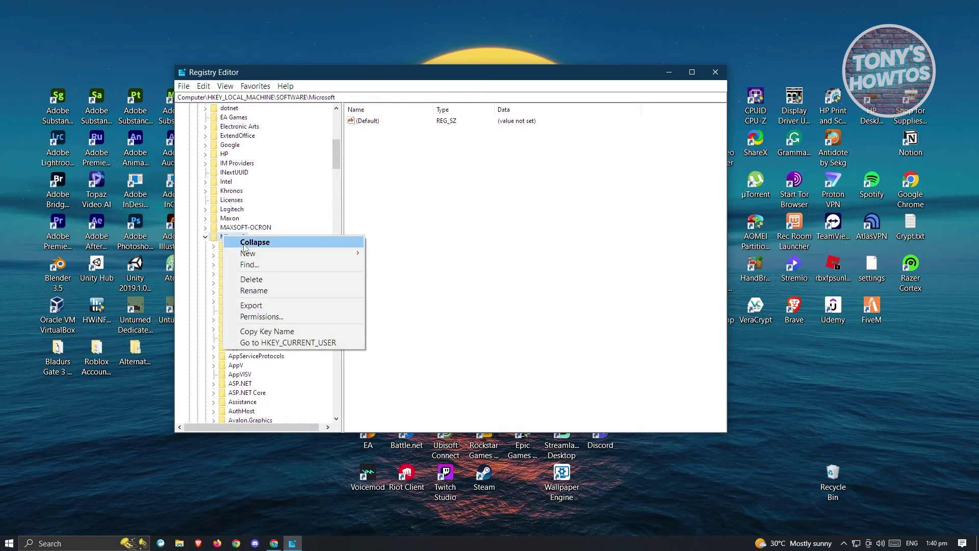
{"action": "mouse_move", "coordinate": [308, 257]}
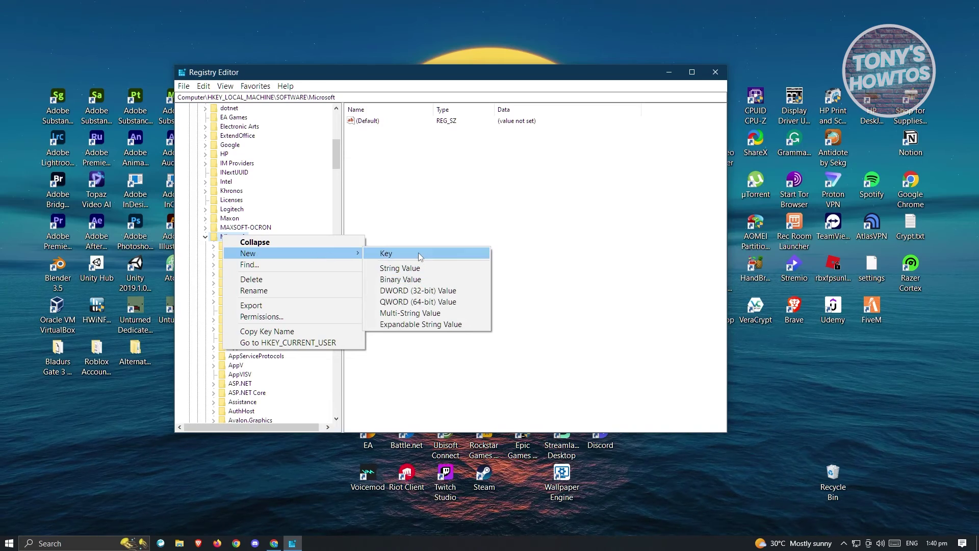
{"action": "left_click", "coordinate": [419, 257]}
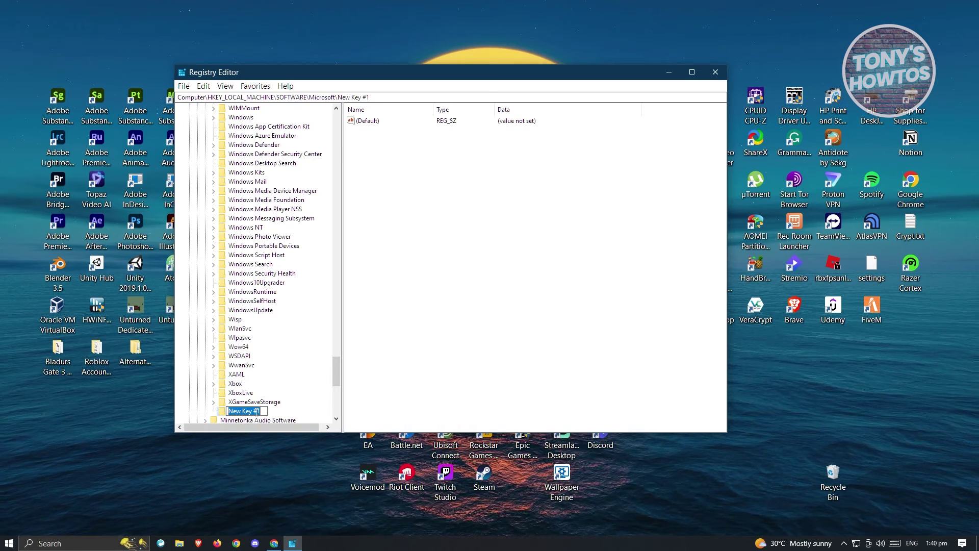
{"action": "type", "text": "Edg"}
{"action": "type", "text": "eUpdate"}
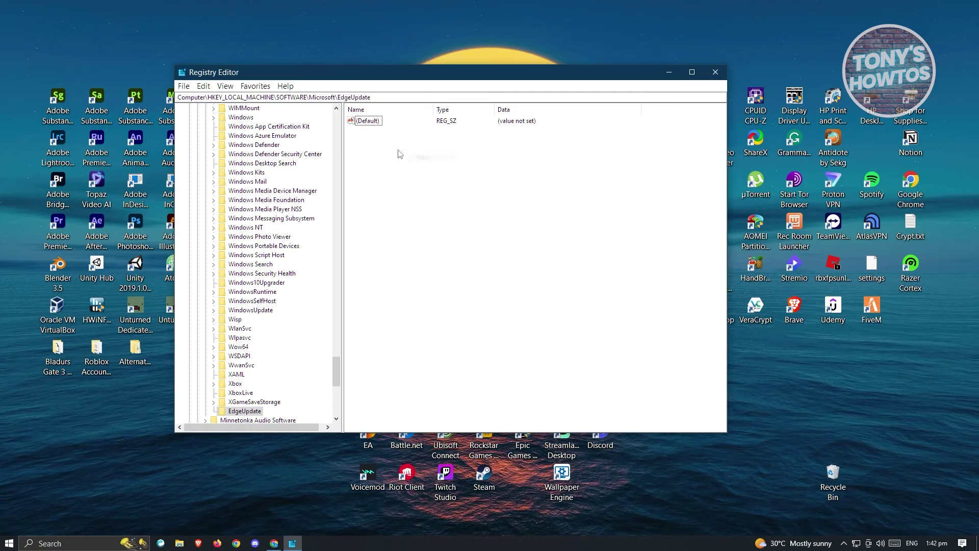
- Add a DWORD (32-bit) value named DoNotUpdateToEdgeWithChromium to the EdgeUpdate key
{"action": "mouse_move", "coordinate": [401, 155]}
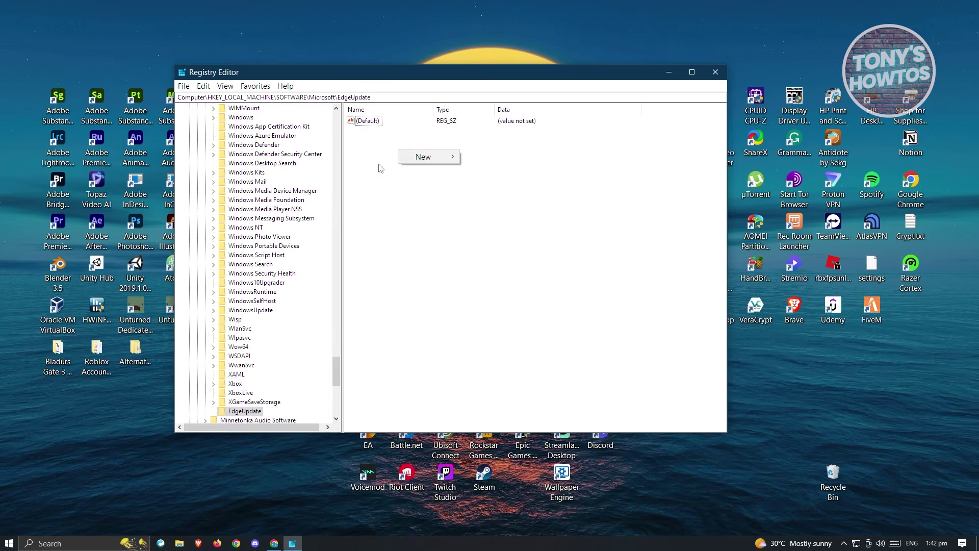
{"action": "left_click", "coordinate": [345, 280]}
{"action": "right_click", "coordinate": [399, 151]}
{"action": "mouse_move", "coordinate": [451, 160]}
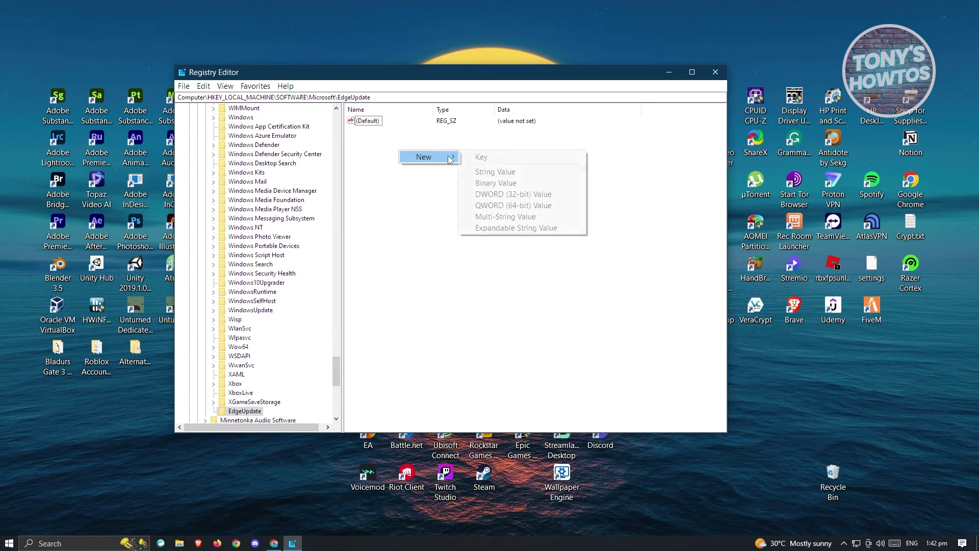
{"action": "left_click", "coordinate": [547, 197]}
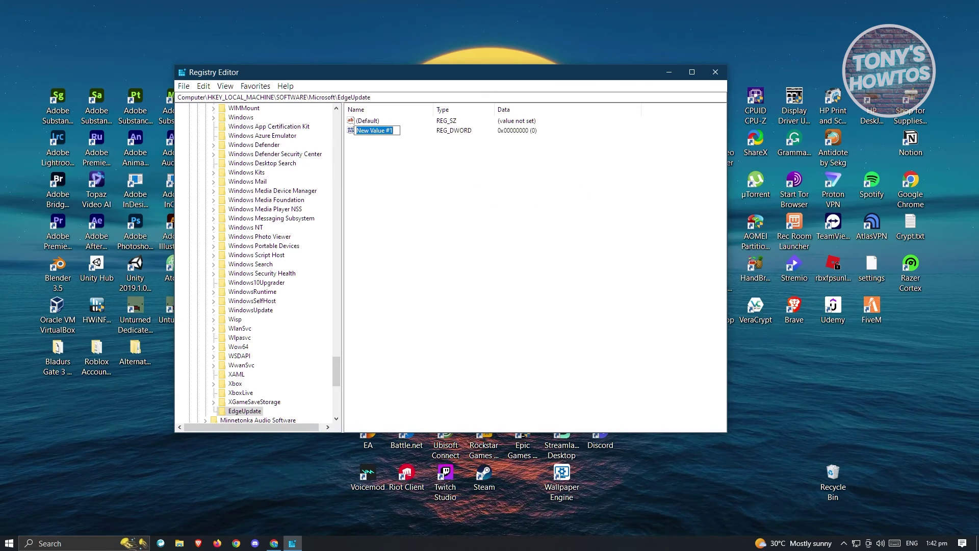
{"action": "type", "text": "DoNotUpdateToEdgeWithChromium"}
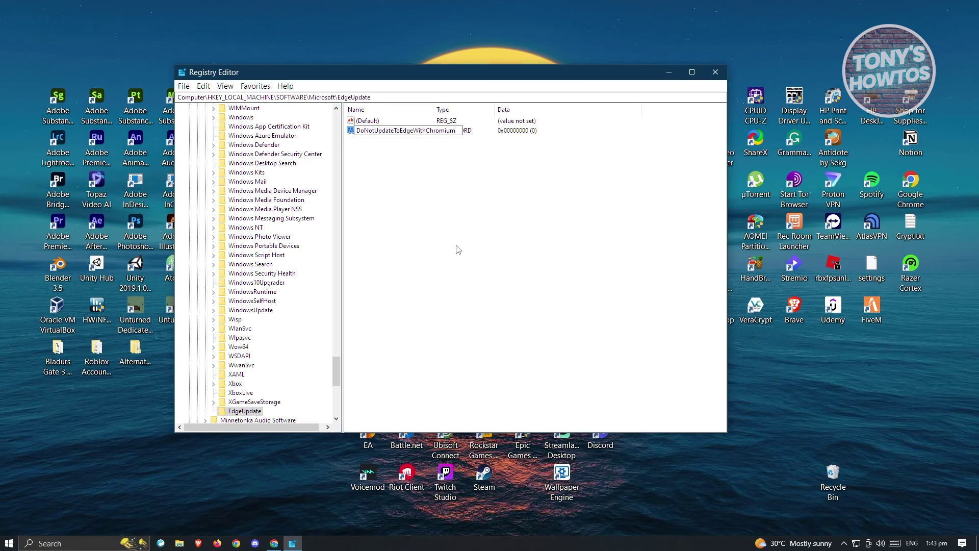
{"action": "key", "text": "Return"}
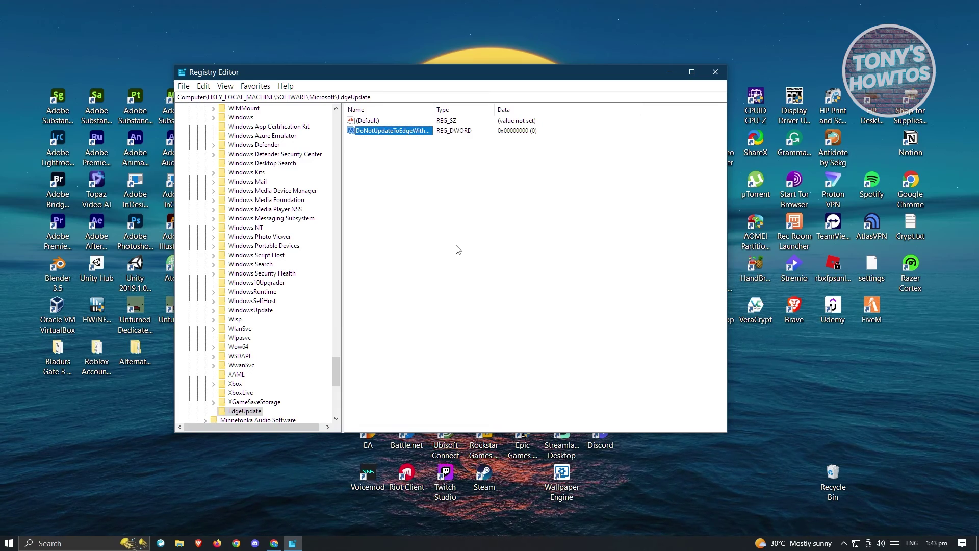
- Set the value data of DoNotUpdateToEdgeWithChromium to 1 and close Registry Editor
{"action": "double_click", "coordinate": [352, 131]}
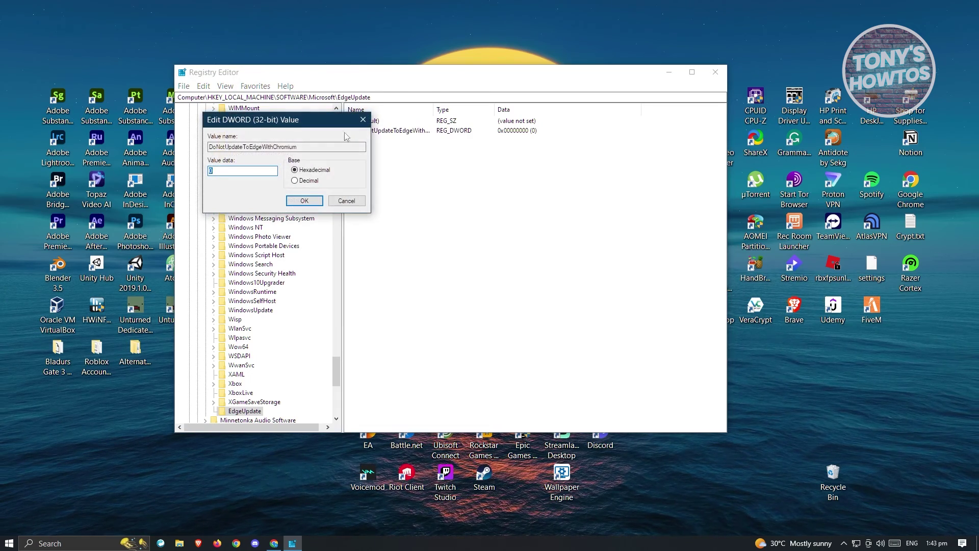
{"action": "left_click", "coordinate": [210, 170]}
{"action": "type", "text": "1"}
{"action": "left_click", "coordinate": [304, 200]}
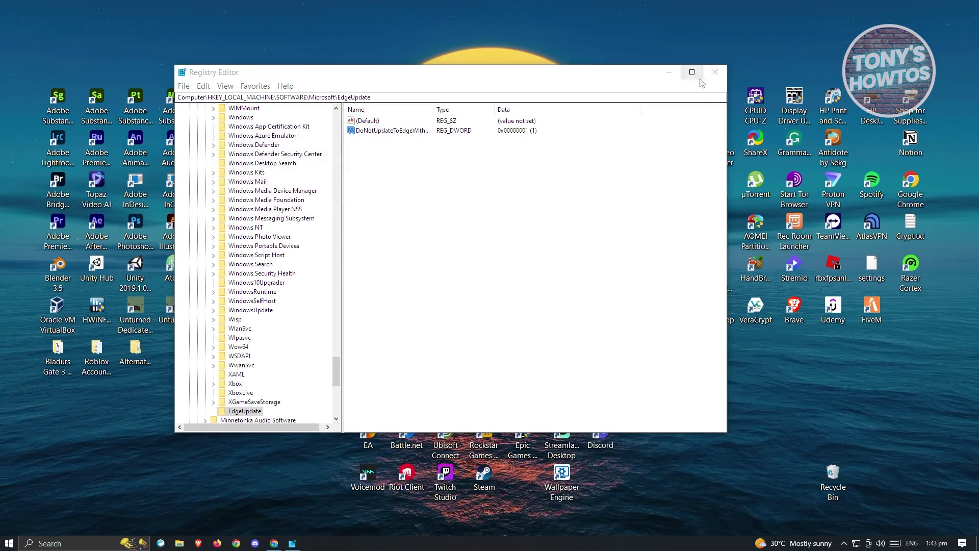
{"action": "left_click", "coordinate": [714, 72]}
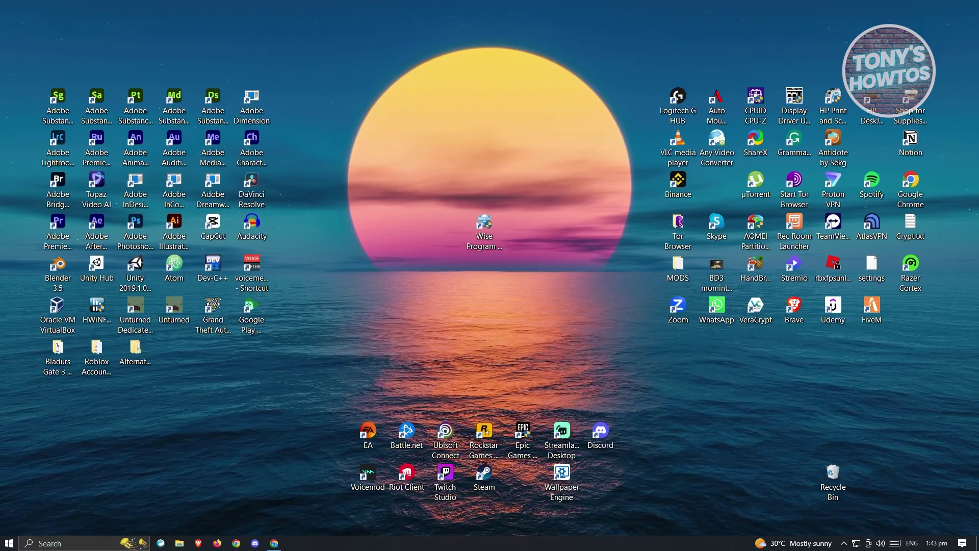